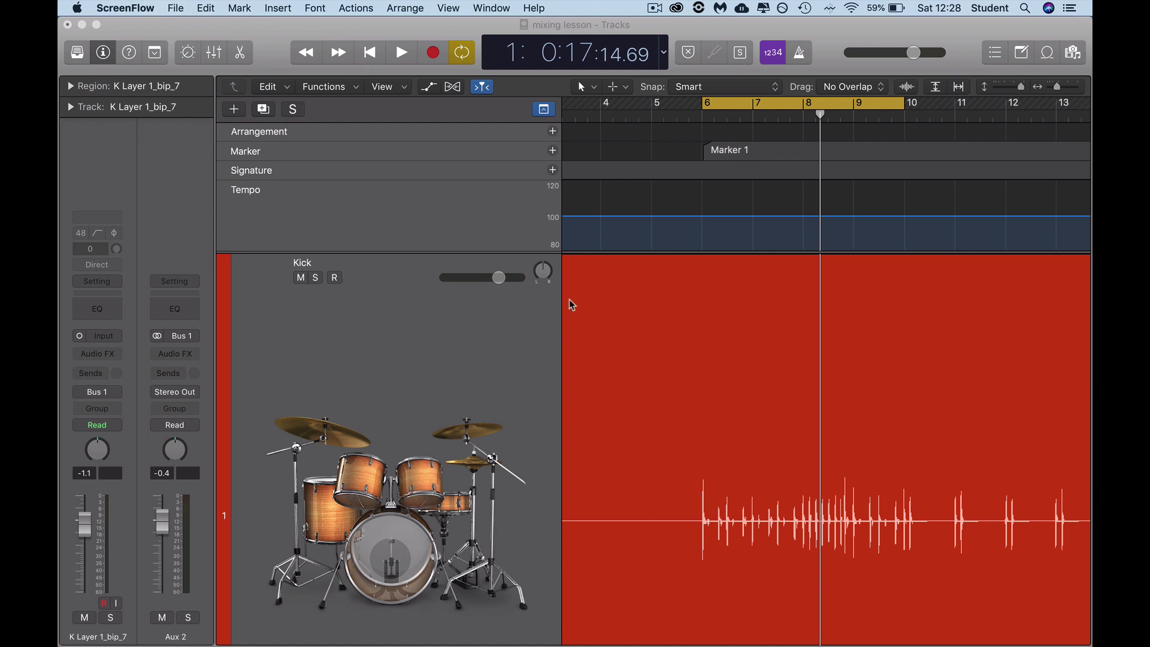
# Solo the Kick track and the K Layer 1_bip_7 track.
pyautogui.click(316, 277)
pyautogui.scroll(-5, 346, 376)
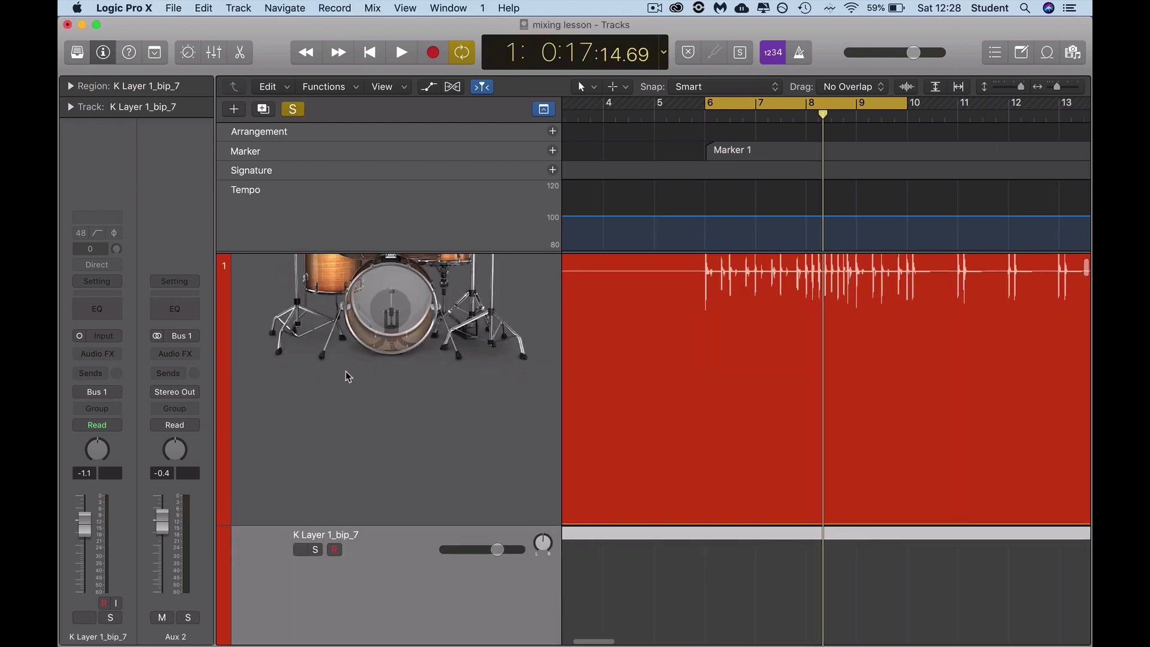
pyautogui.click(316, 549)
pyautogui.scroll(-6, 374, 441)
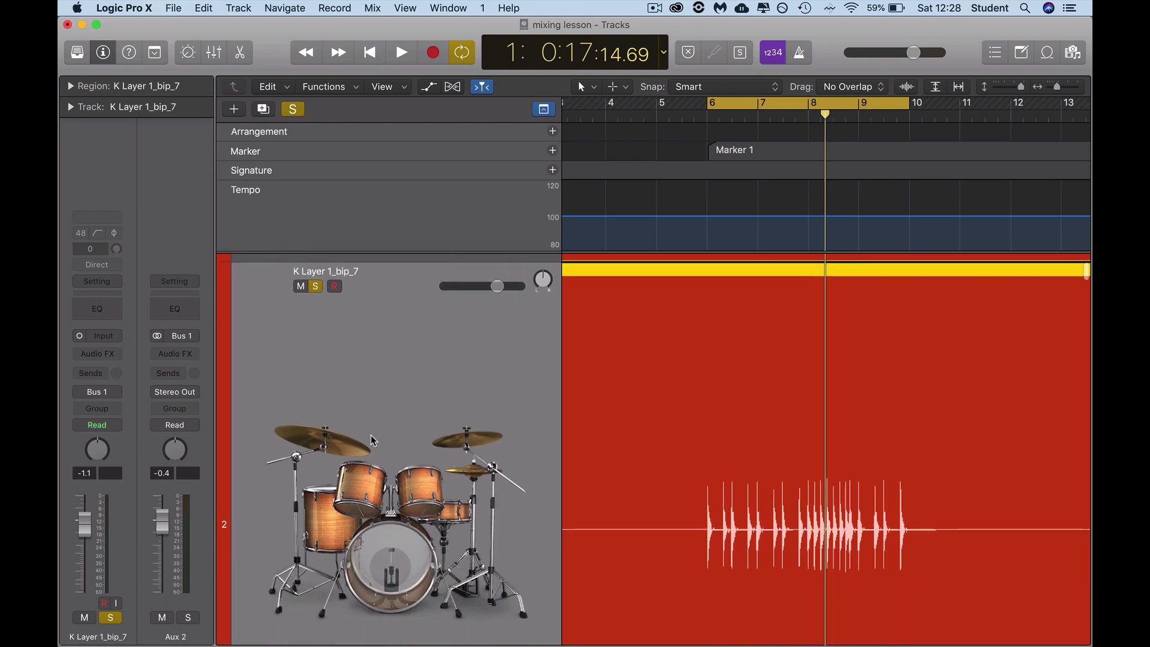
pyautogui.scroll(-3, 372, 440)
pyautogui.scroll(3, 371, 440)
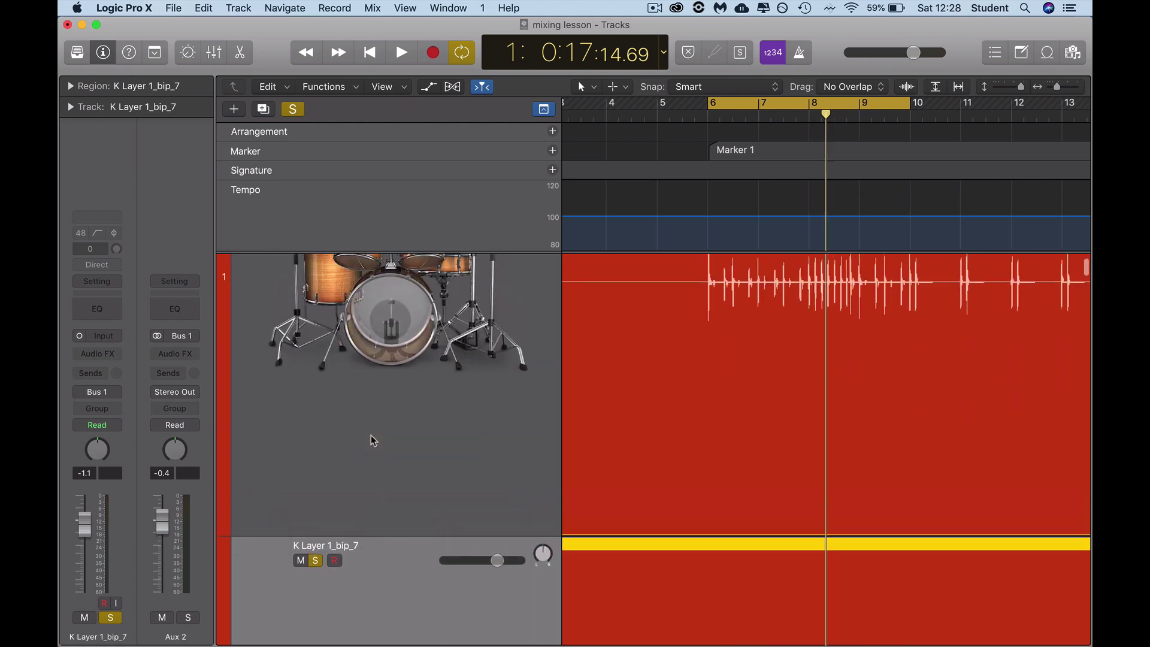
pyautogui.scroll(-2, 372, 440)
pyautogui.scroll(-1, 371, 441)
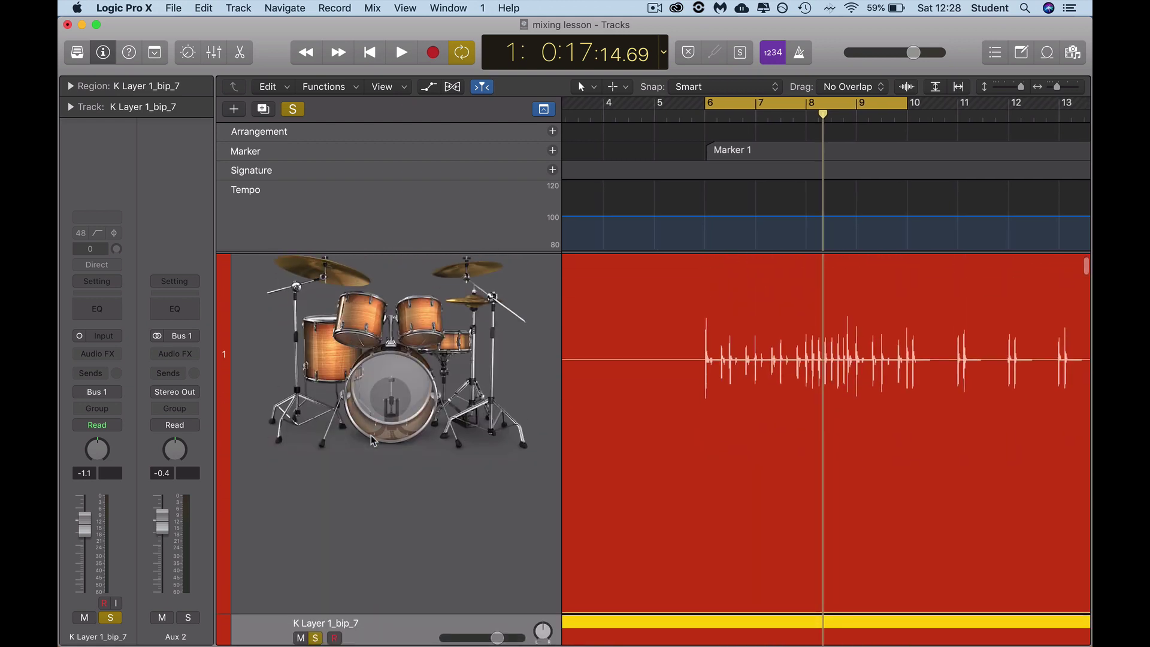
# Play the cycle range from its start and toggle the Kick track's solo off and back on to hear the layer alone.
pyautogui.press('Return')
pyautogui.press('space')
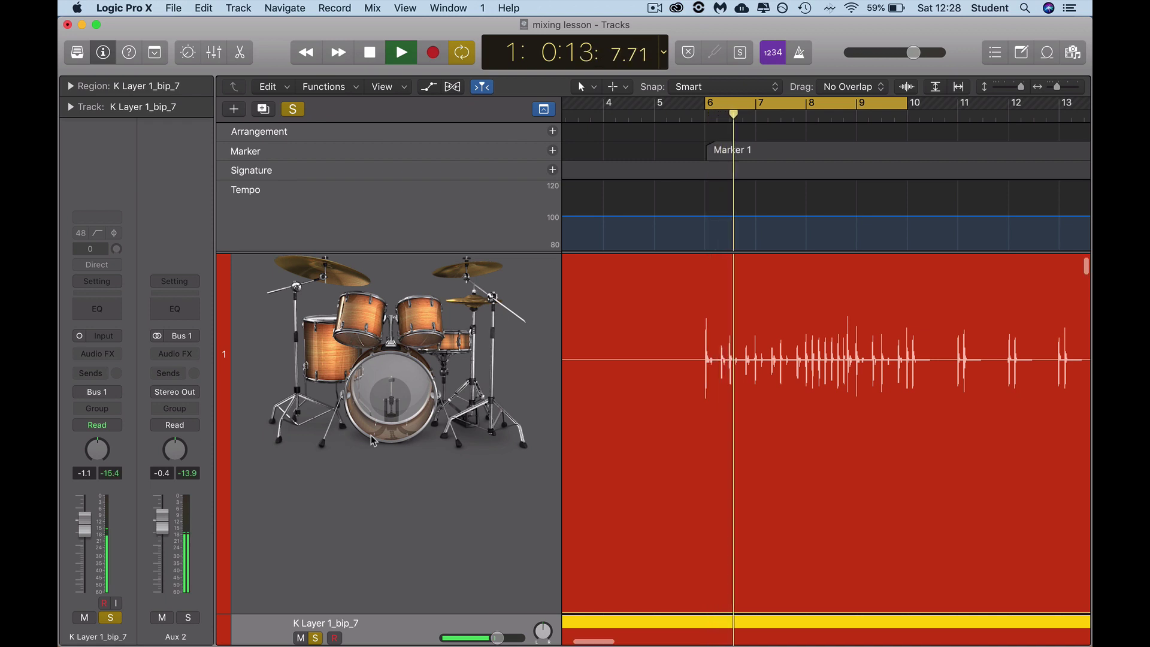
pyautogui.scroll(3, 372, 441)
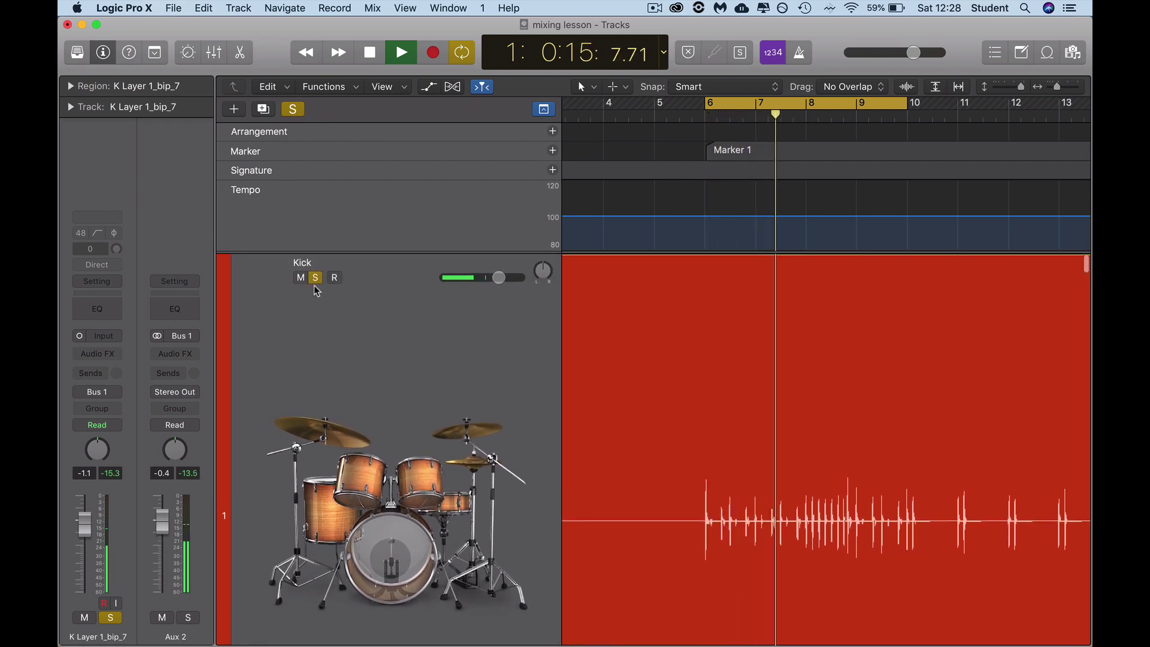
pyautogui.click(317, 279)
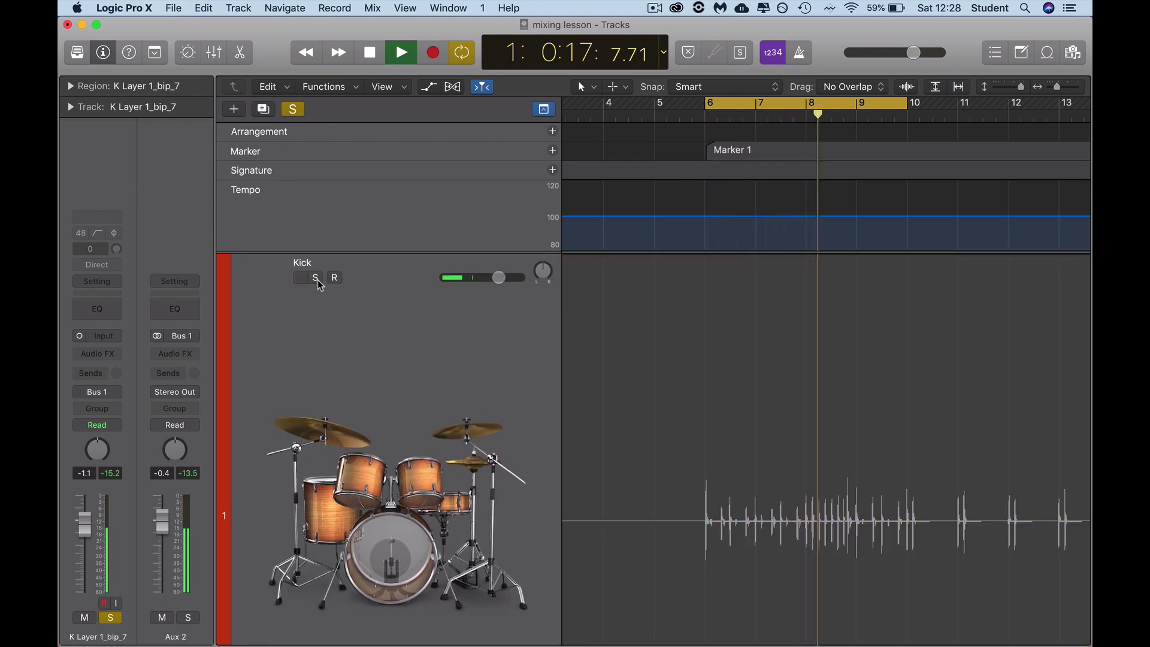
pyautogui.click(317, 279)
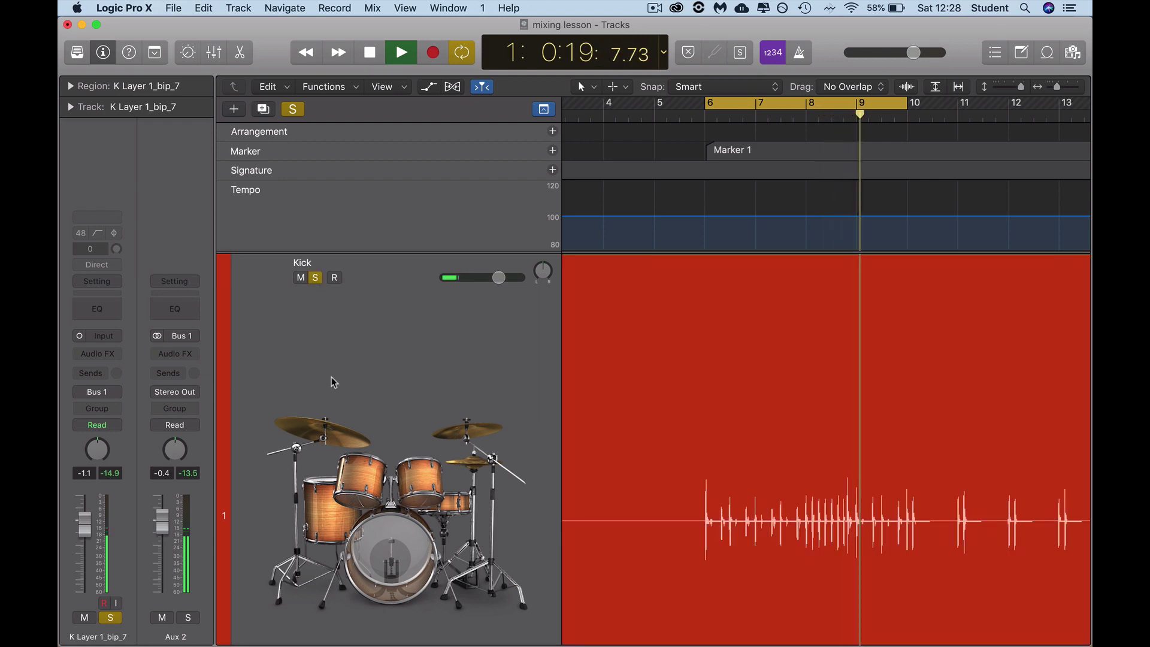
# Toggle the K Layer 1_bip_7 solo off and back on to compare the Kick alone with both layers, and stop playback.
pyautogui.scroll(-5, 332, 376)
pyautogui.click(315, 552)
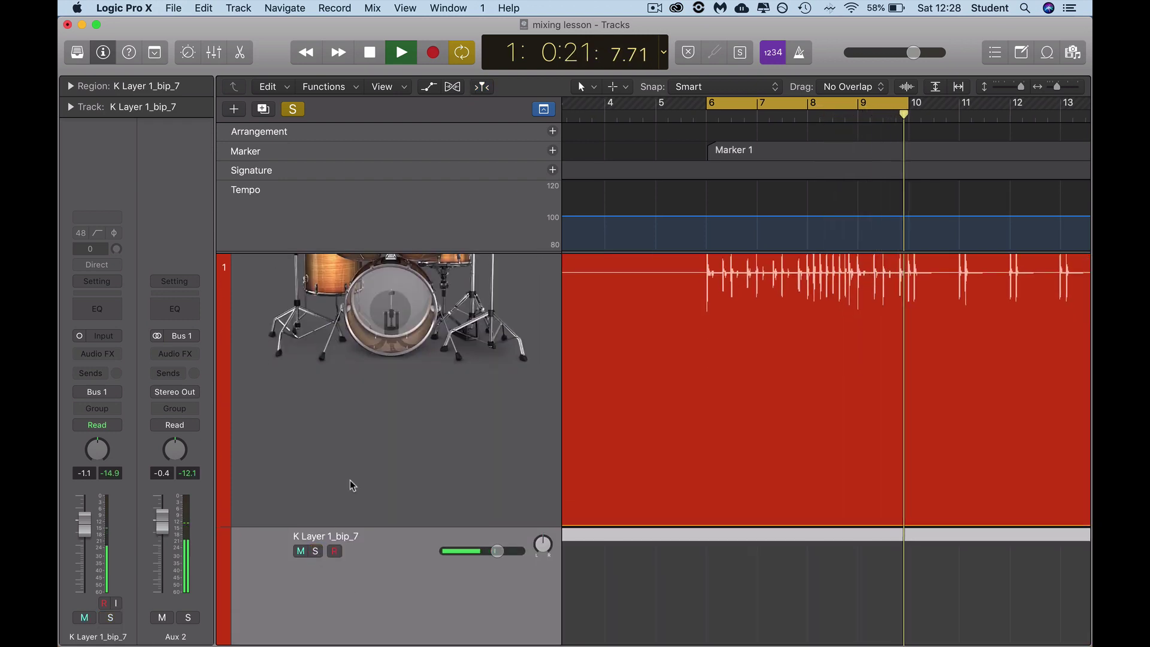
pyautogui.scroll(5, 359, 468)
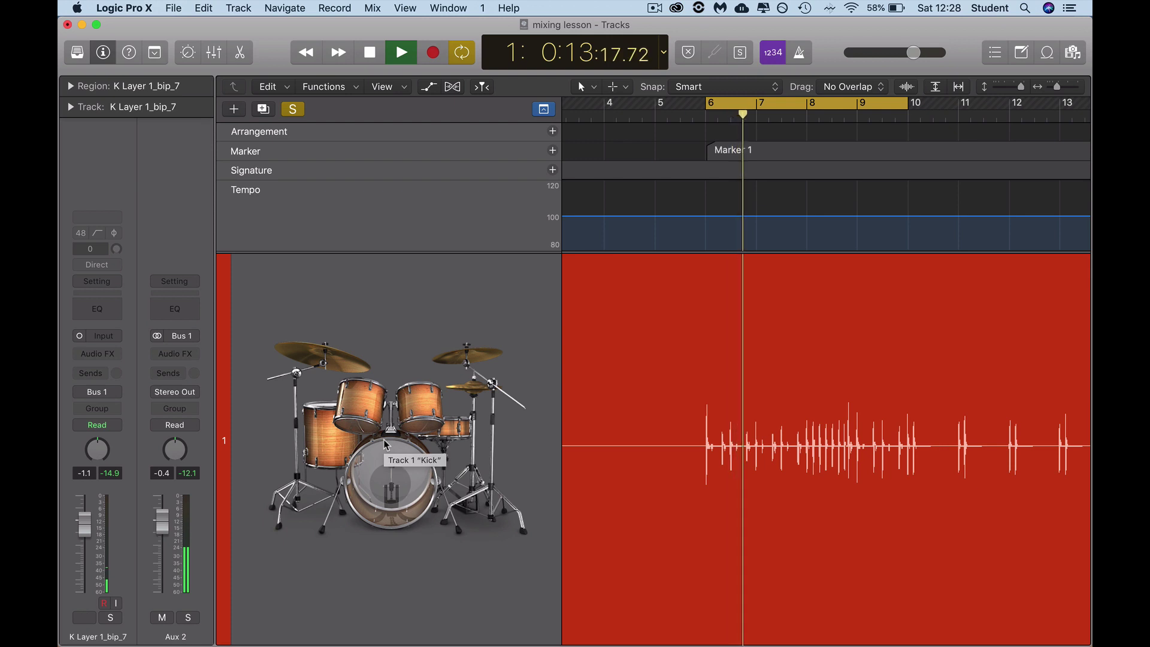
pyautogui.scroll(2, 365, 419)
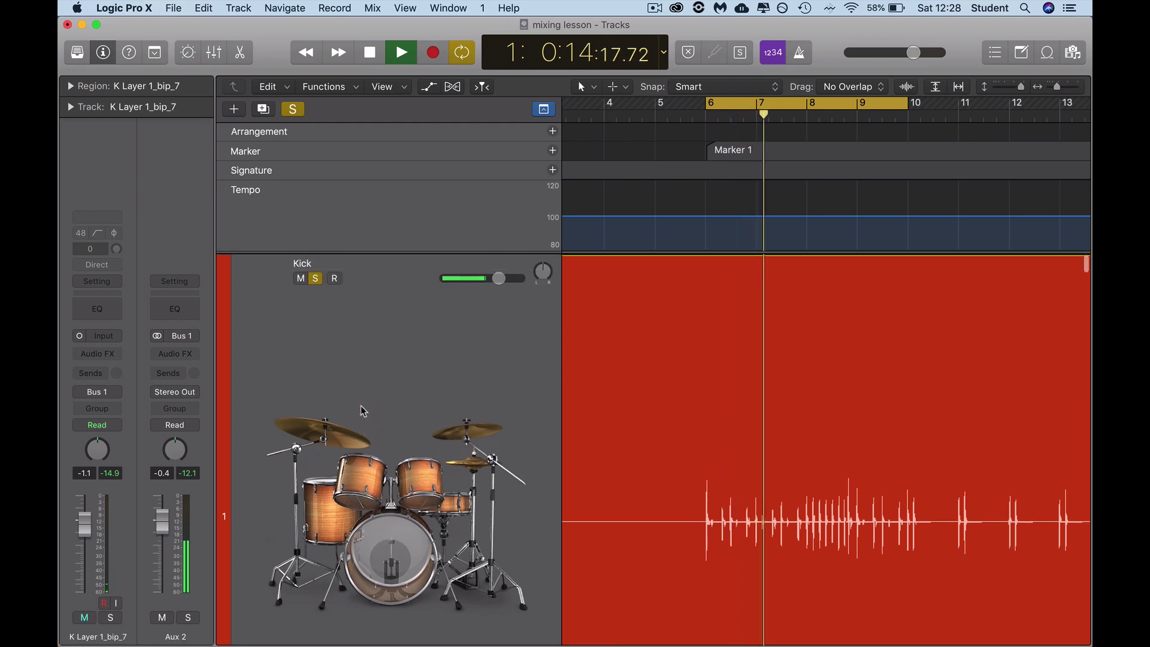
pyautogui.click(316, 278)
pyautogui.scroll(-5, 318, 419)
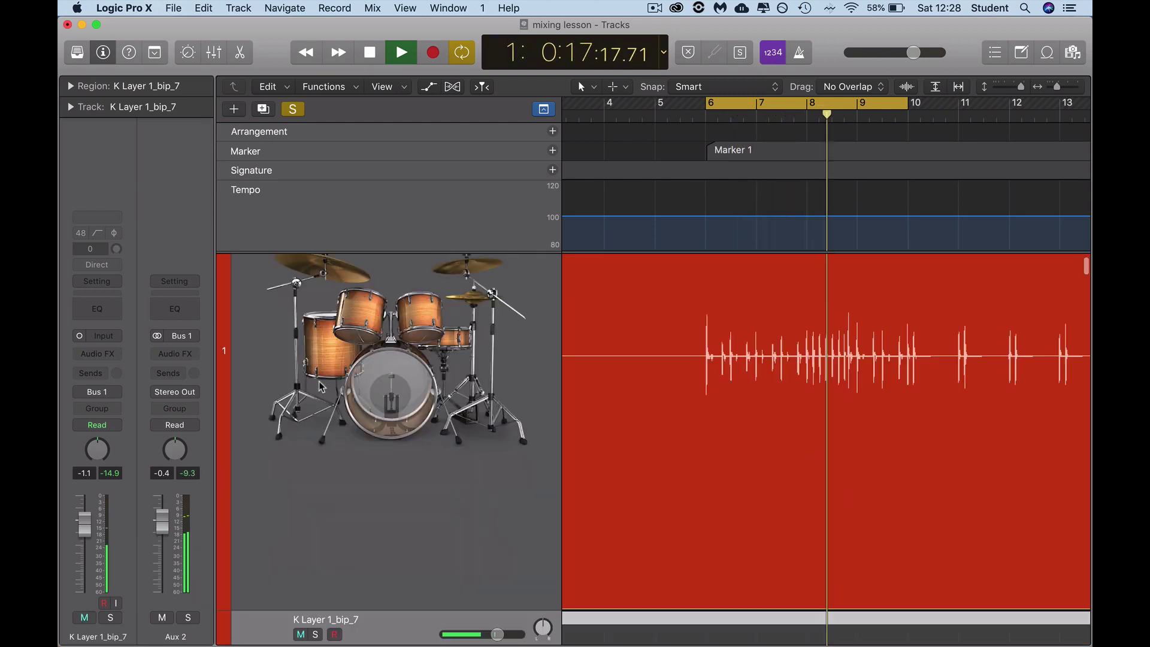
pyautogui.click(315, 556)
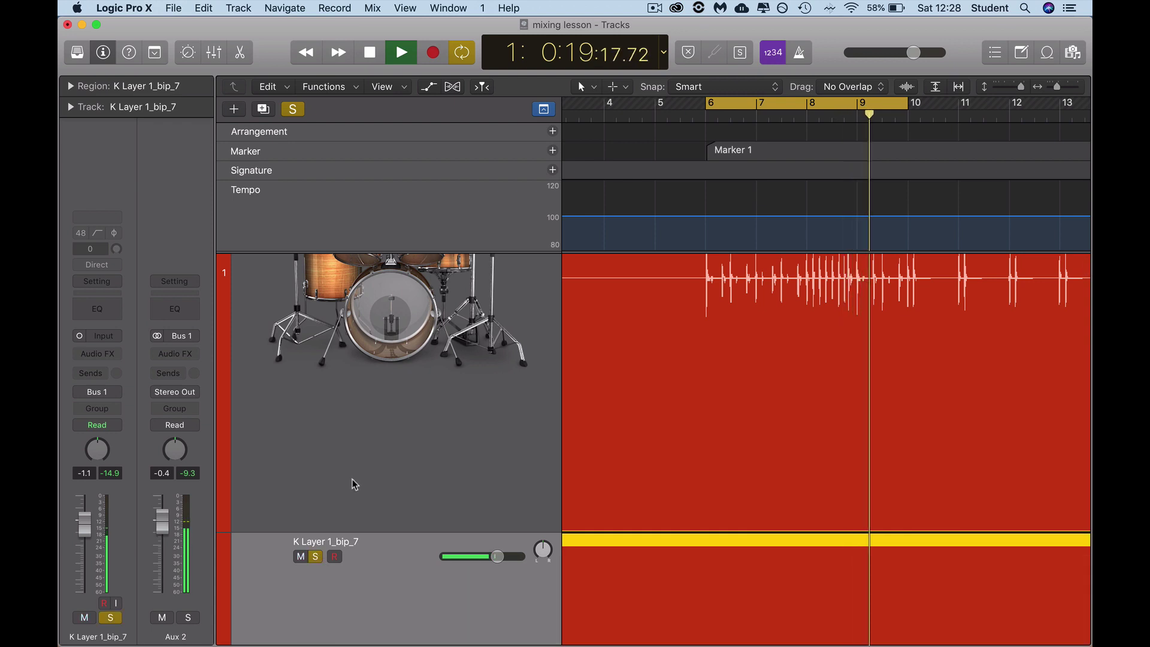
pyautogui.scroll(2, 353, 483)
pyautogui.press('space')
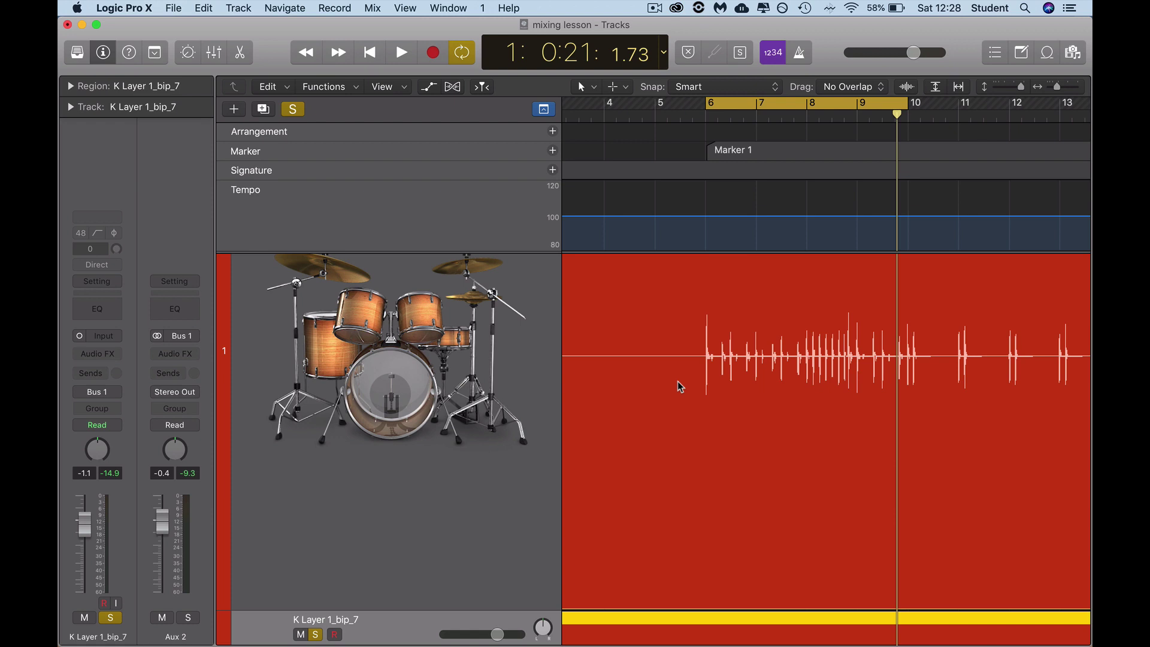
# Align the playhead with the onset of the first hit in the Kick waveform, exactly at the start of Marker 1.
pyautogui.press('super+Right')
pyautogui.press('super+Right')
pyautogui.press('super+Right')
pyautogui.press('super+Right')
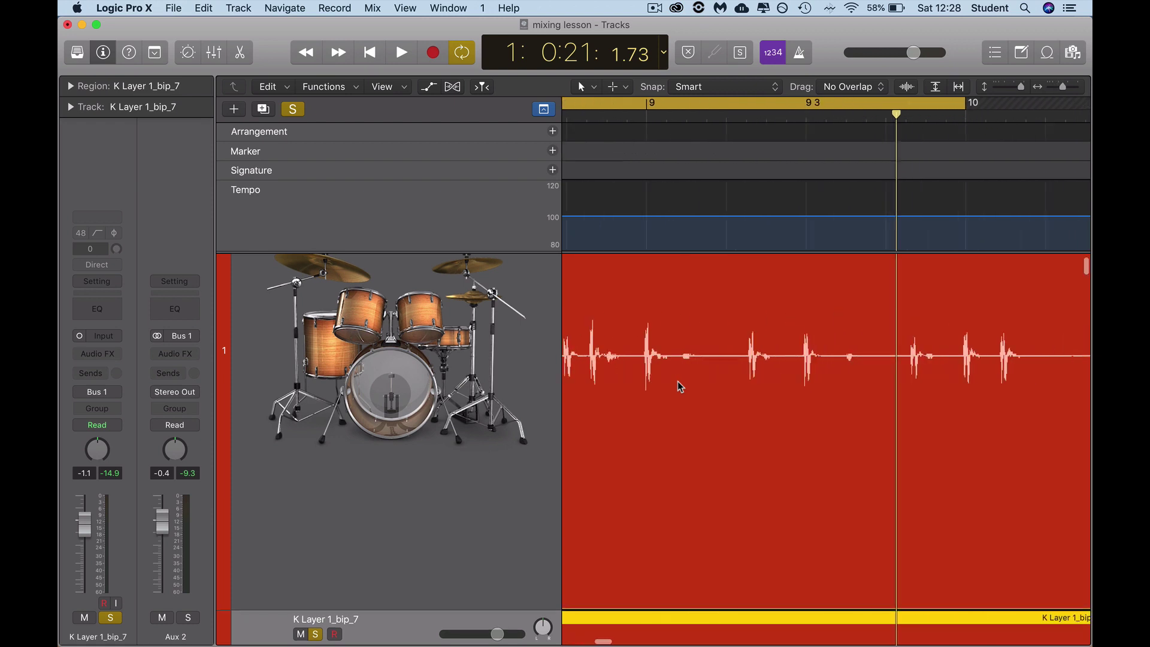
pyautogui.scroll(-6, 678, 381)
pyautogui.scroll(9, 678, 381)
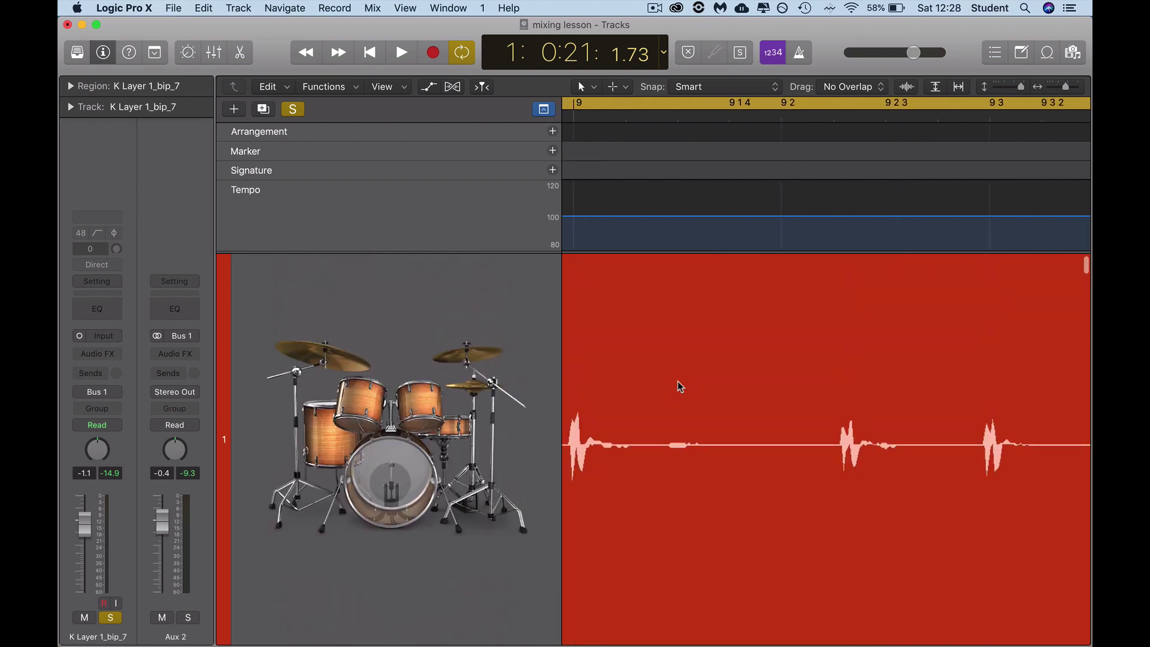
pyautogui.hscroll(-4, 679, 381)
pyautogui.press('super+Right')
pyautogui.press('super+Right')
pyautogui.press('super+Right')
pyautogui.press('super+Right')
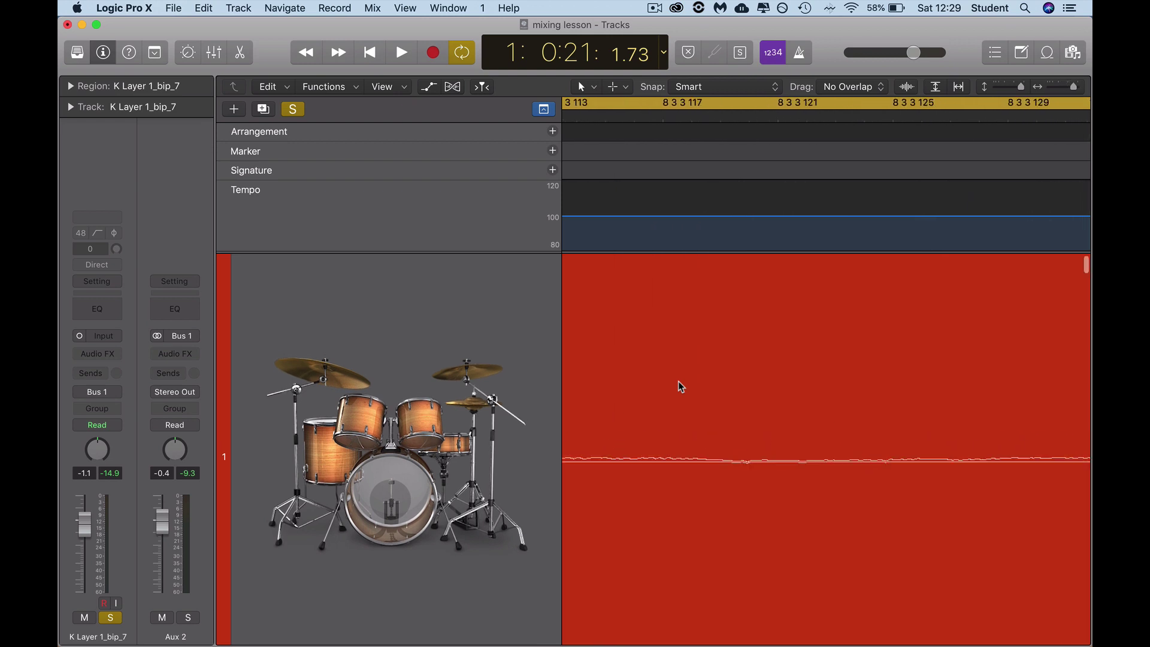
pyautogui.hscroll(-5, 678, 381)
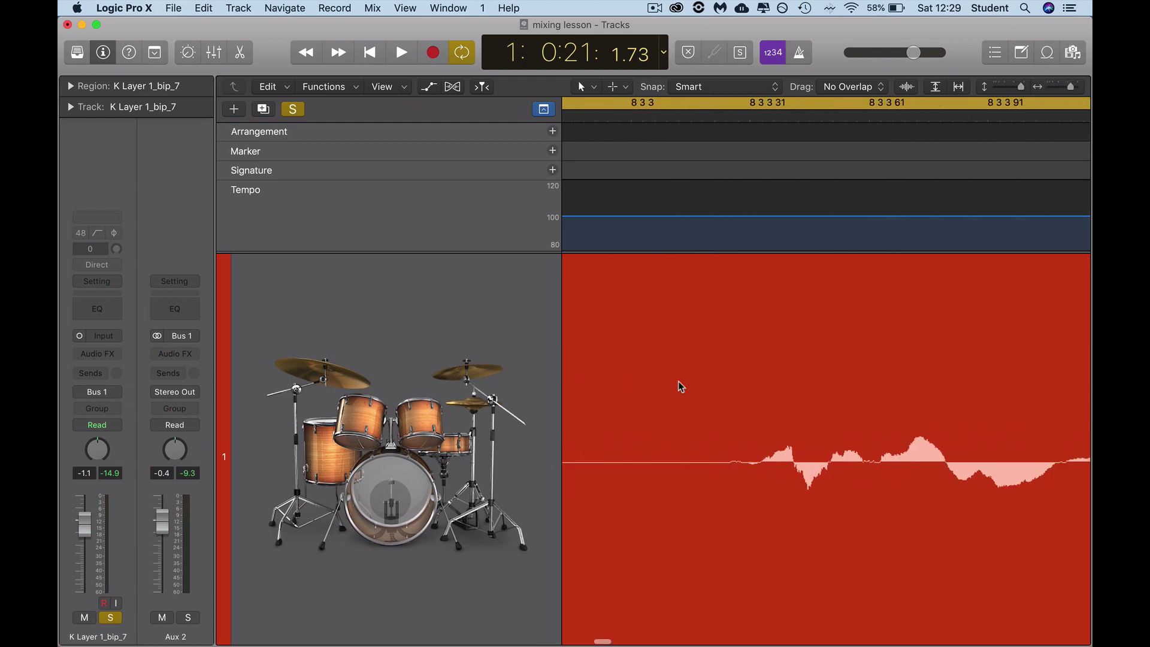
pyautogui.hscroll(-10, 678, 381)
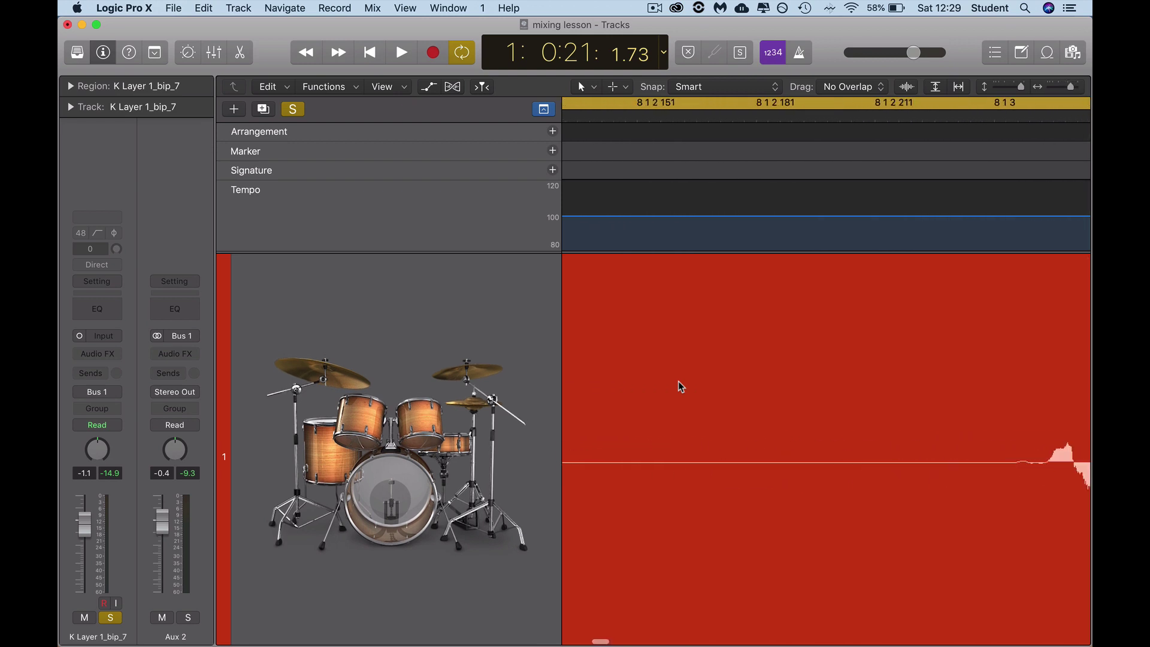
pyautogui.hscroll(-10, 678, 381)
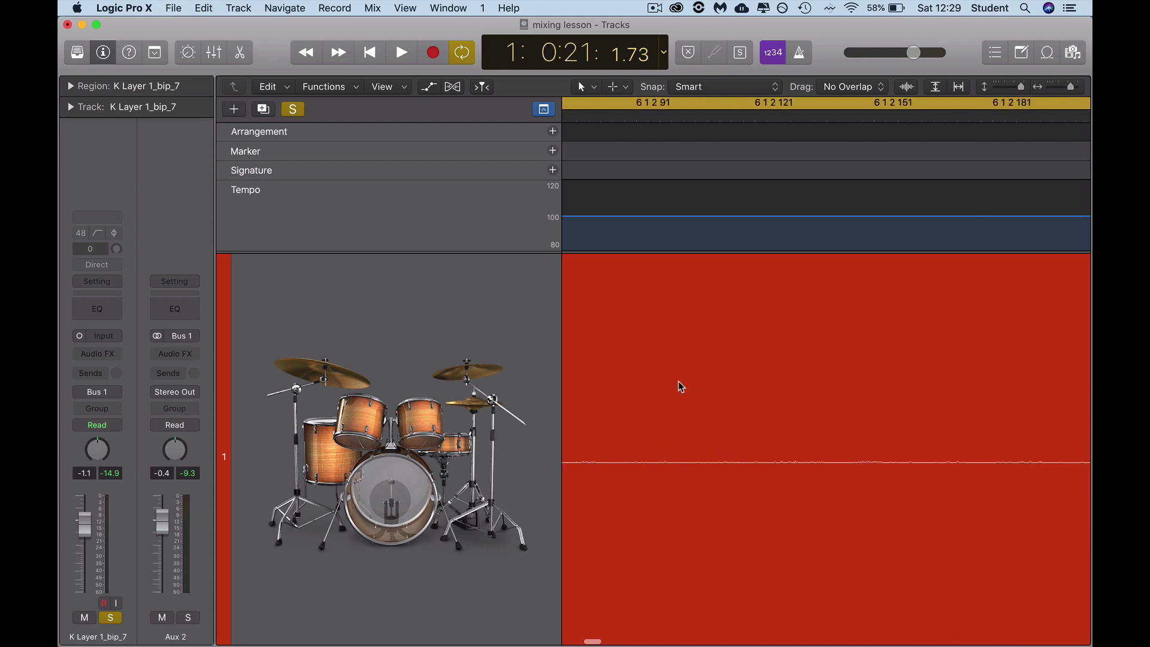
pyautogui.hscroll(8, 678, 381)
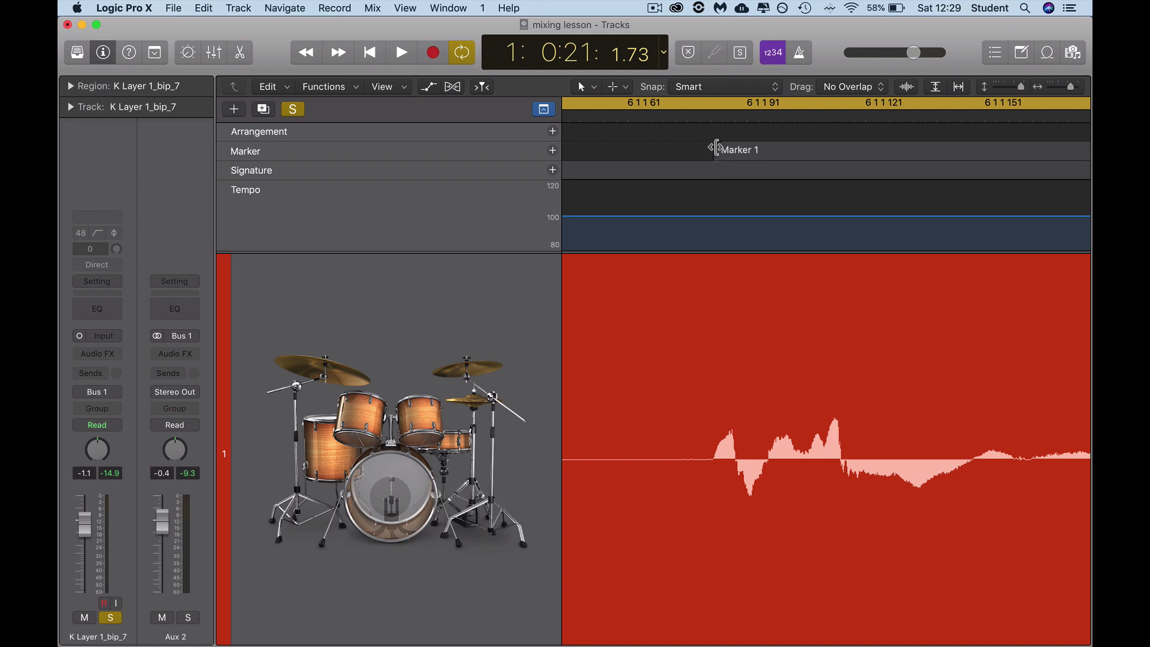
pyautogui.click(715, 120)
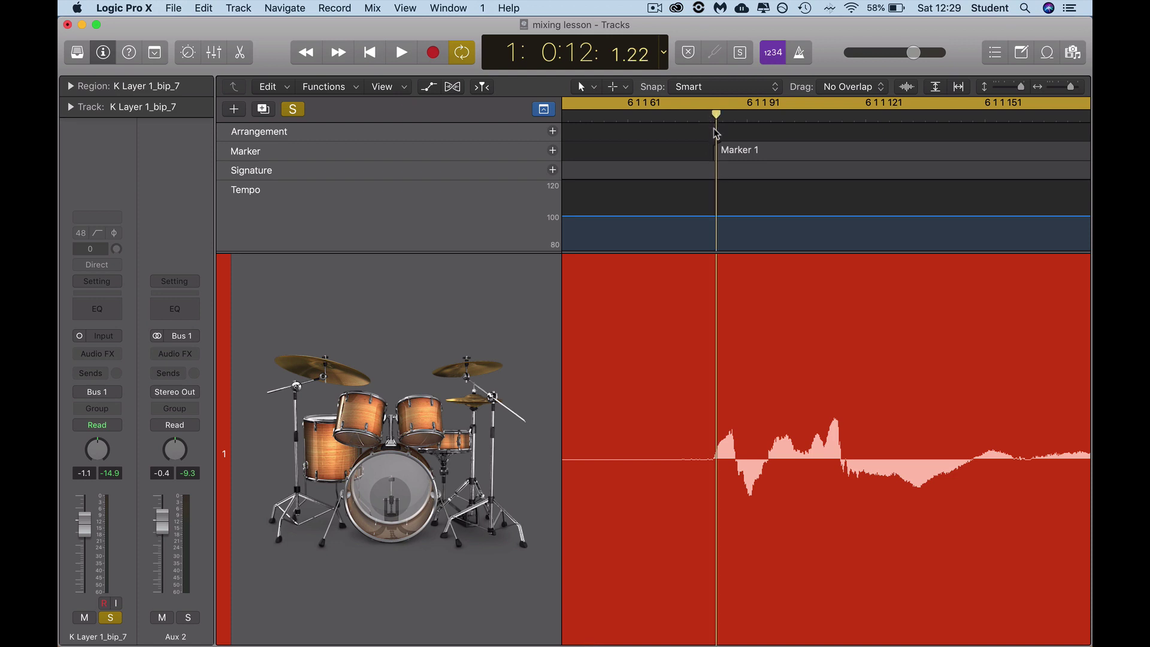
pyautogui.scroll(5, 717, 390)
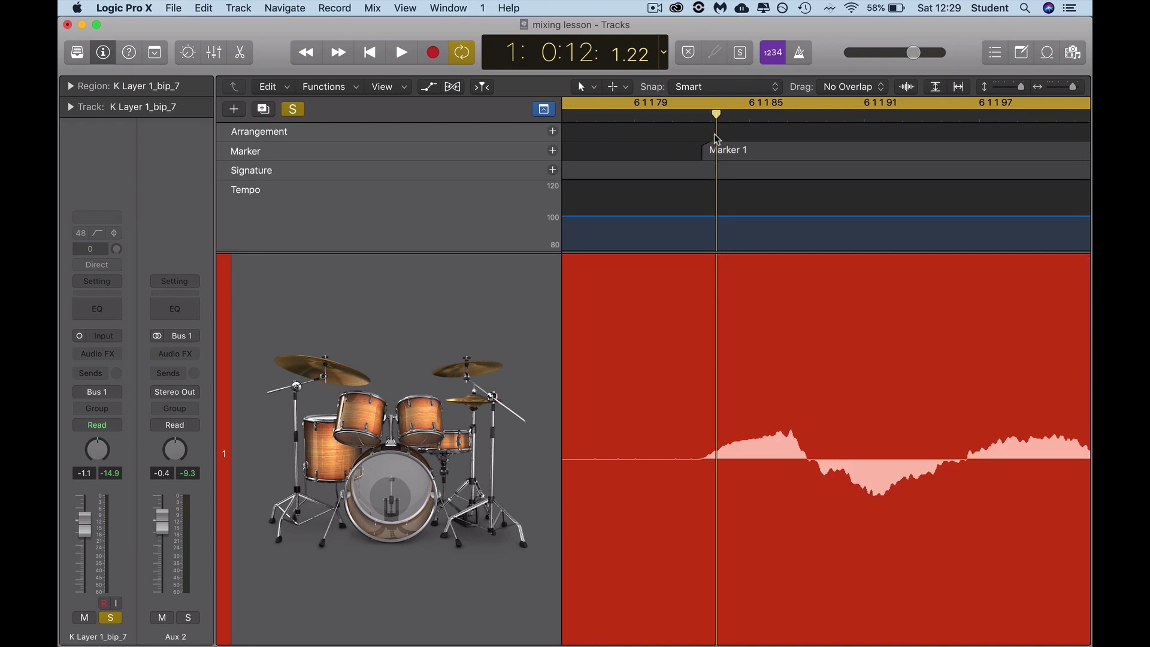
pyautogui.moveTo(714, 115); pyautogui.dragTo(702, 115)
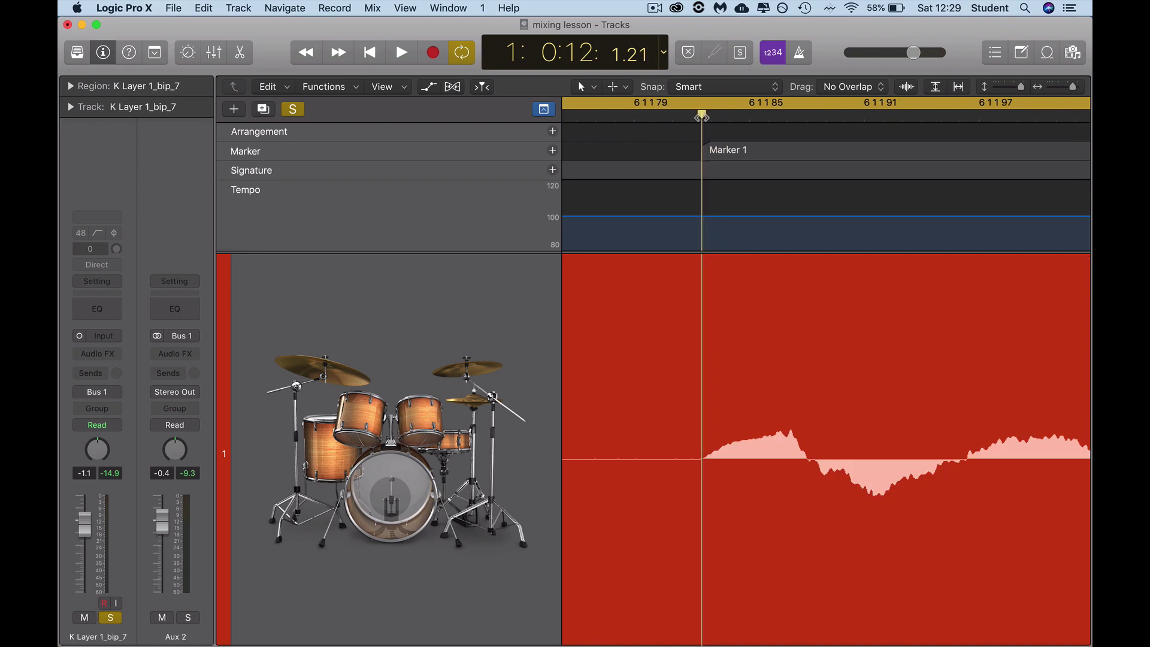
# Compare the first-hit waveforms of the Kick and K Layer 1_bip_7 tracks at the playhead.
pyautogui.scroll(-5, 713, 331)
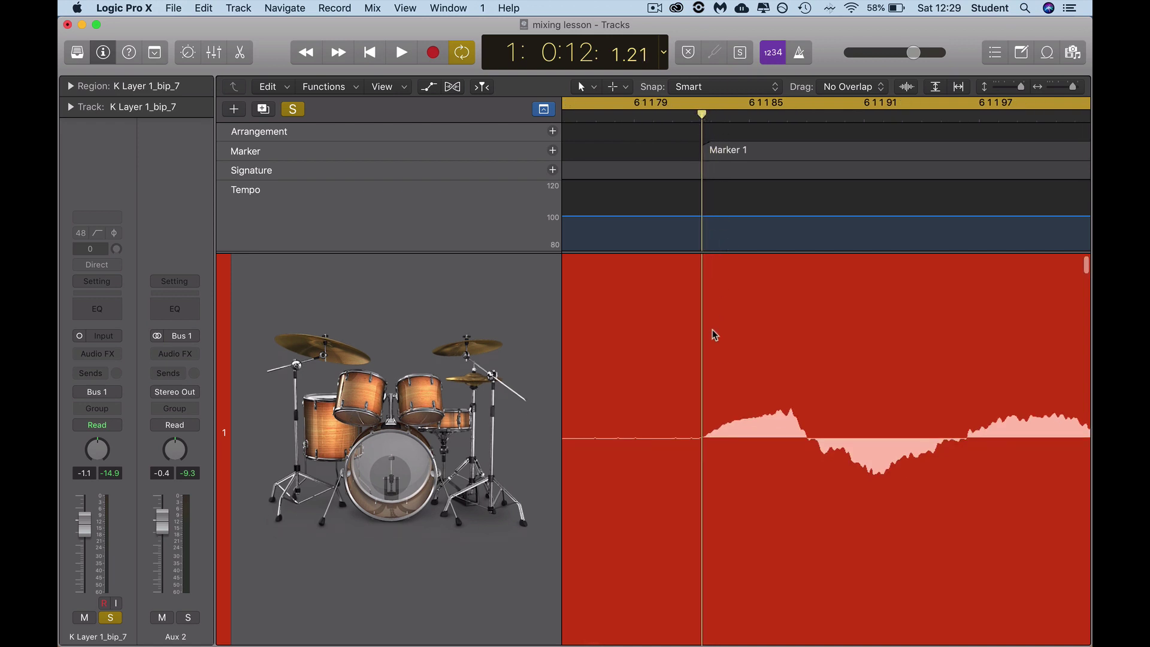
pyautogui.scroll(-4, 713, 329)
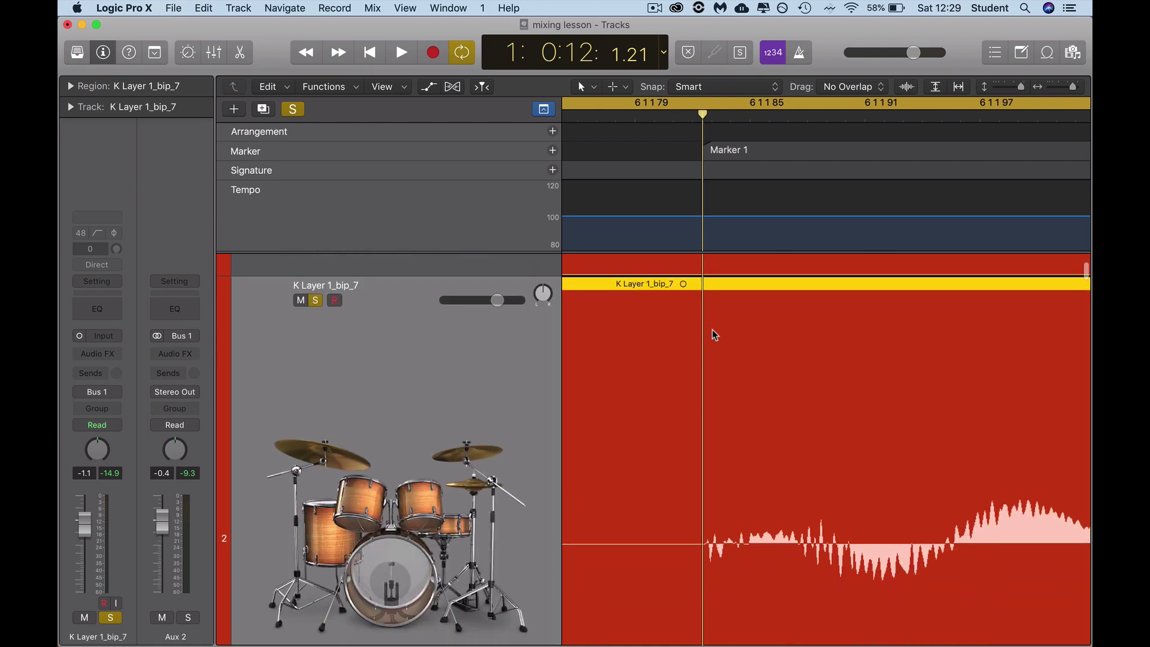
pyautogui.scroll(10, 713, 329)
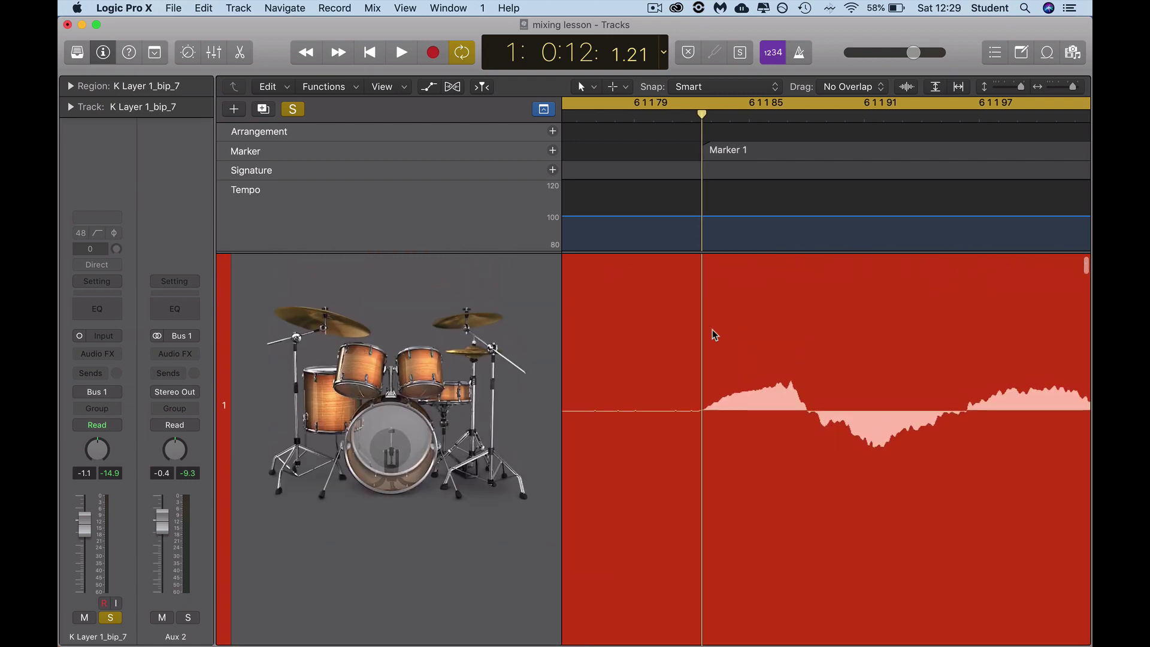
pyautogui.hscroll(4, 712, 330)
pyautogui.scroll(-10, 713, 330)
pyautogui.hscroll(-1, 713, 330)
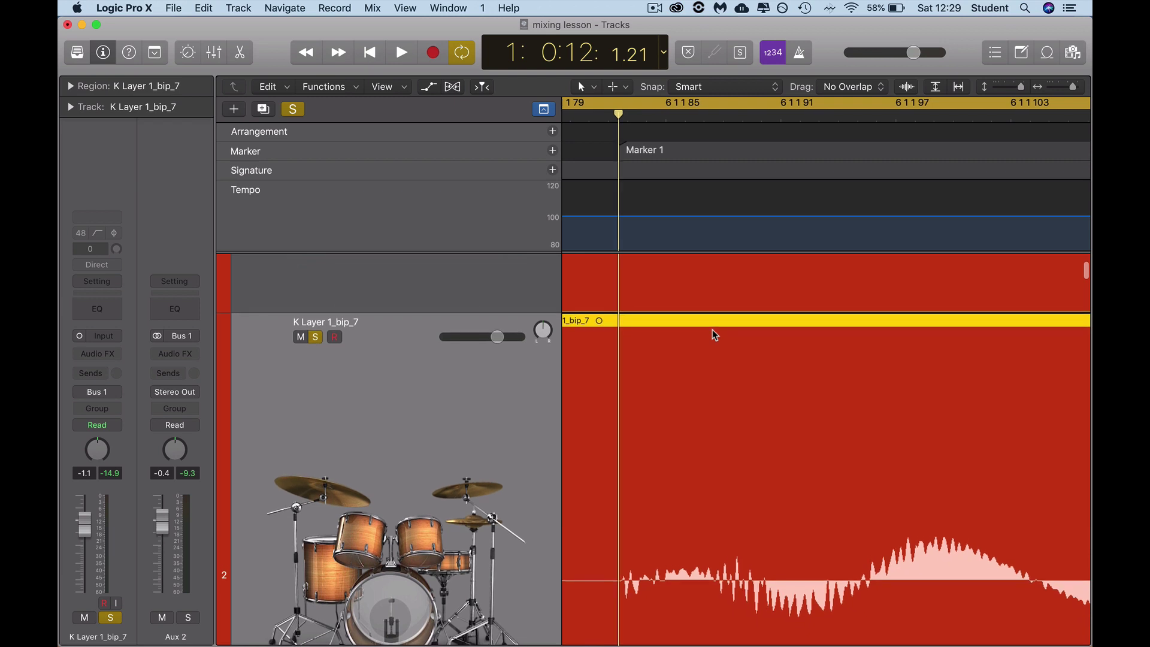
# Move the playhead to the K Layer 1_bip_7 zero crossing just before 6 1 1 97 and compare the Kick waveform there.
pyautogui.moveTo(618, 119); pyautogui.dragTo(869, 119)
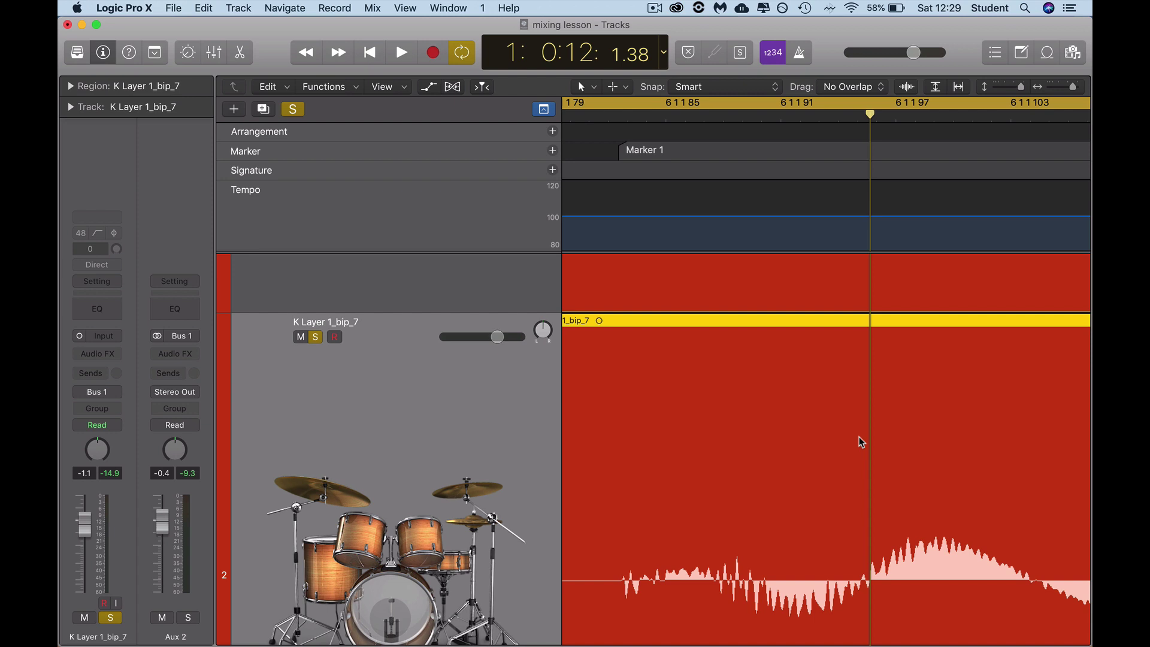
pyautogui.scroll(10, 859, 436)
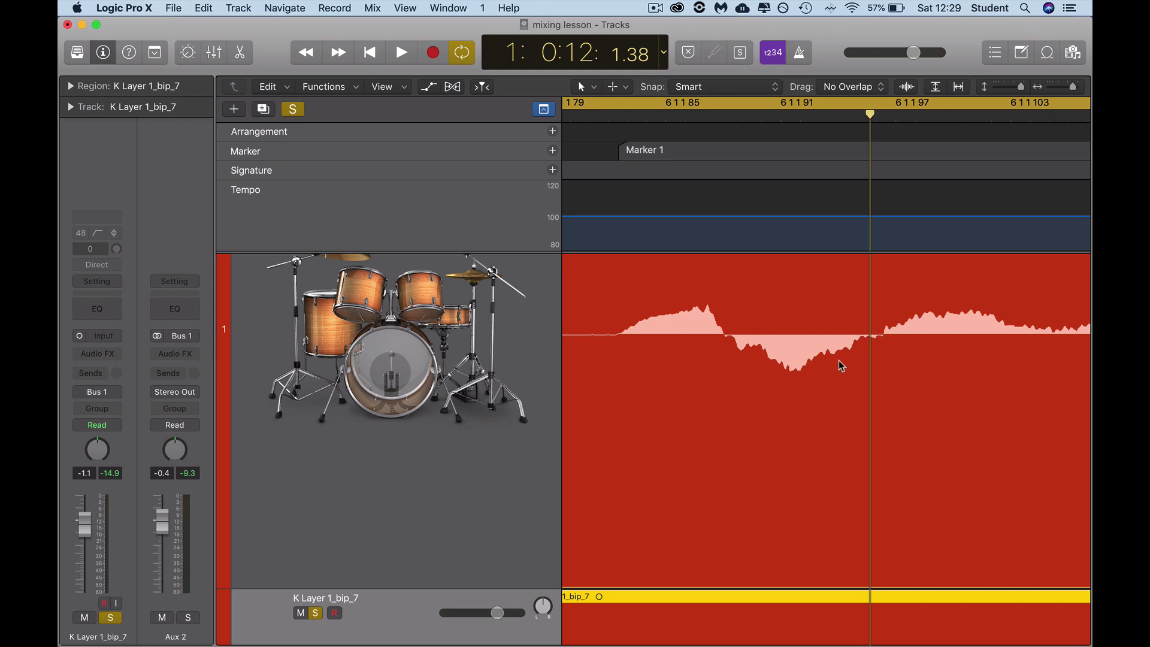
pyautogui.scroll(-5, 808, 405)
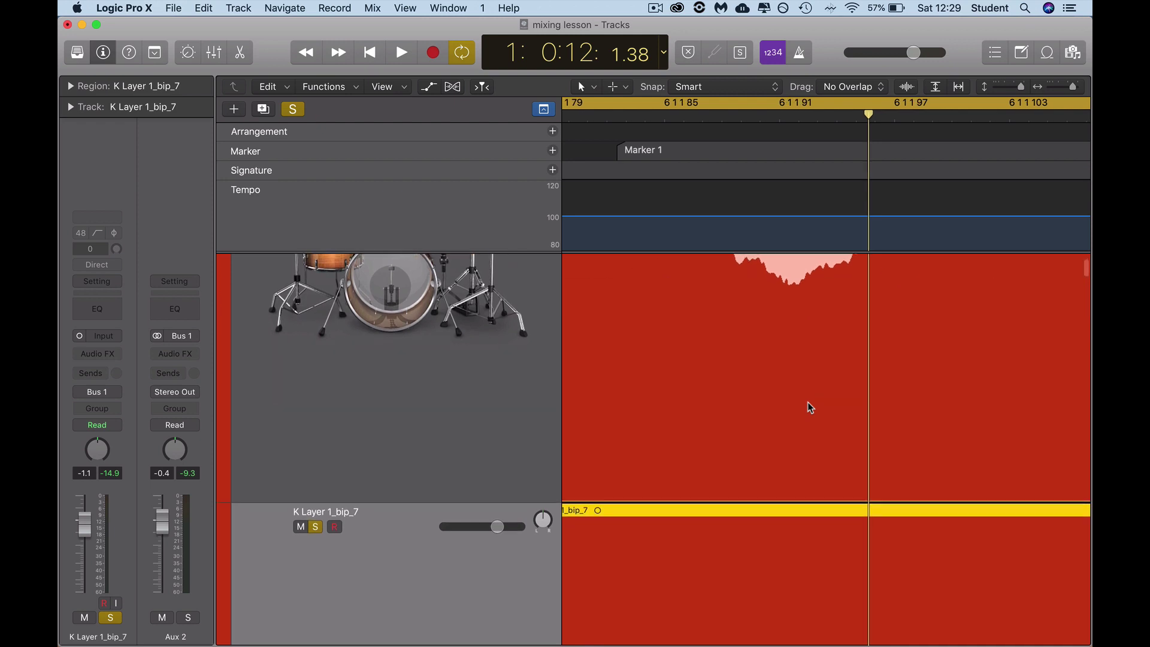
pyautogui.scroll(3, 803, 545)
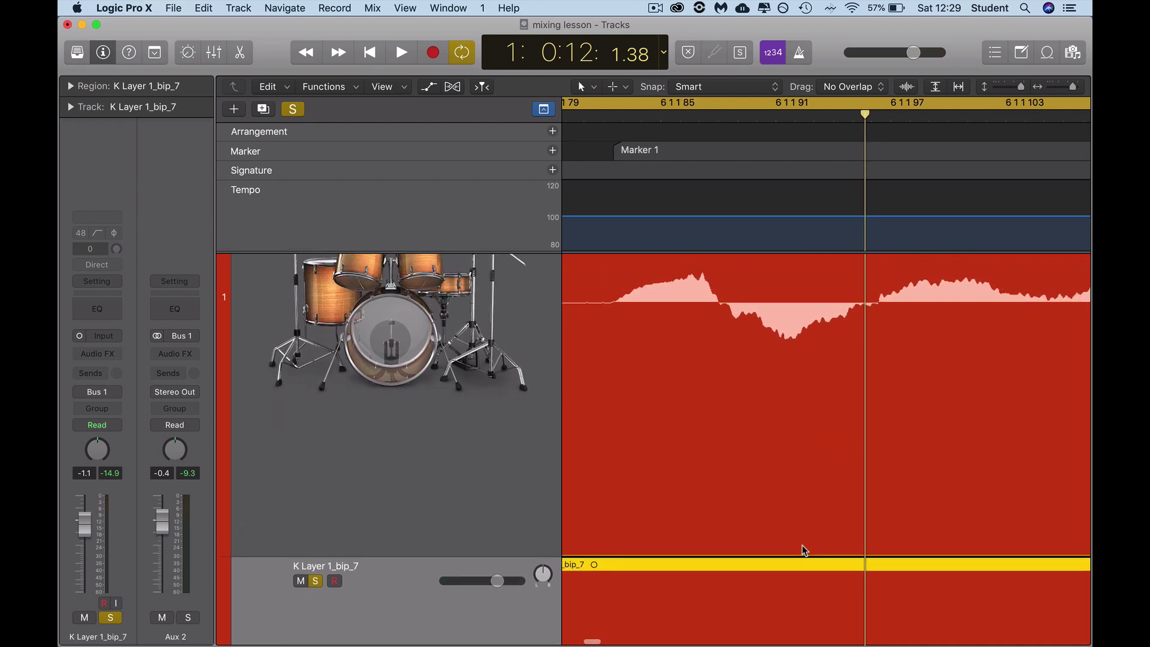
# Hide the global tracks and examine the two kick waveforms against each other at the playhead.
pyautogui.click(543, 109)
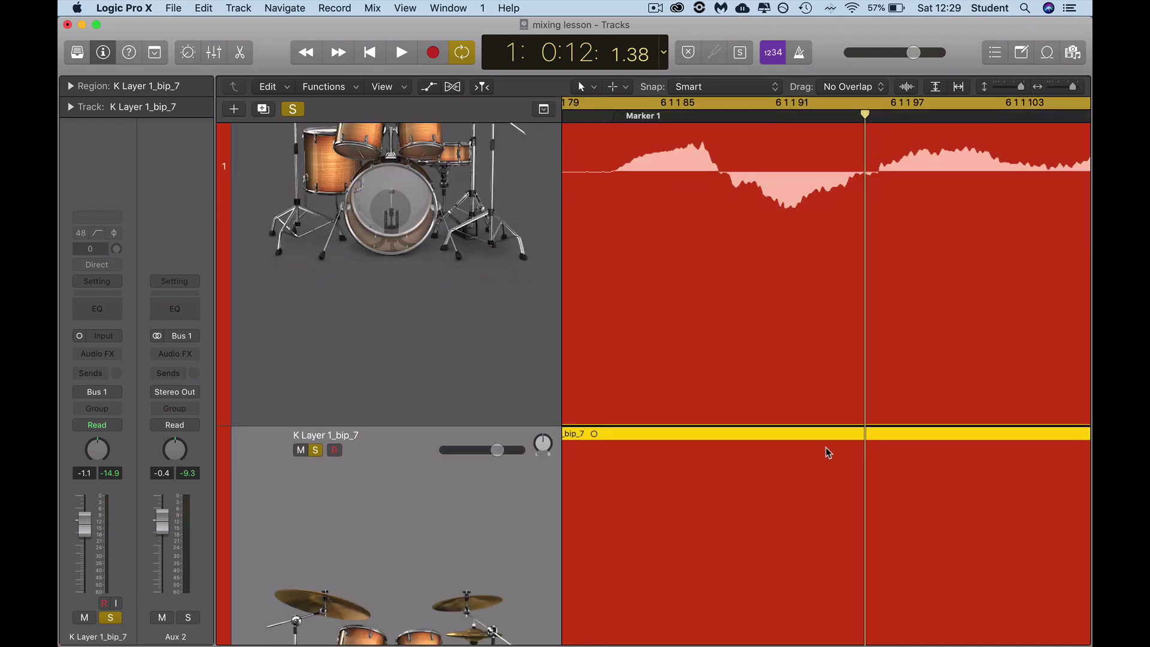
pyautogui.scroll(-2, 825, 447)
pyautogui.scroll(-2, 826, 447)
pyautogui.scroll(-2, 825, 446)
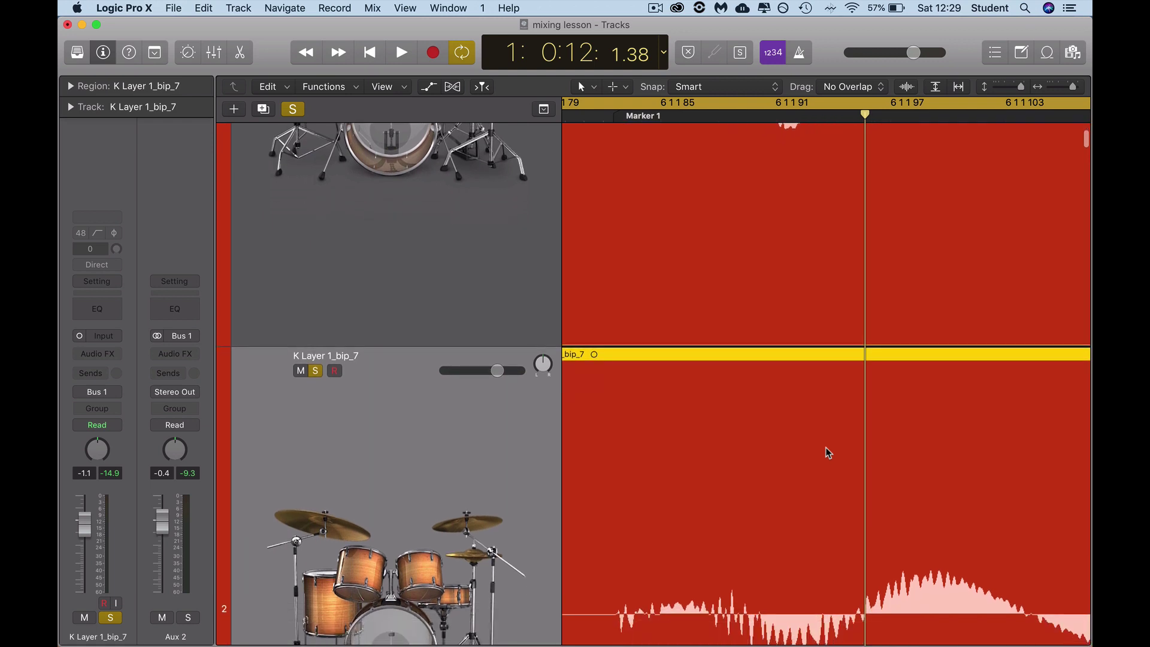
pyautogui.scroll(4, 826, 447)
pyautogui.scroll(-4, 826, 450)
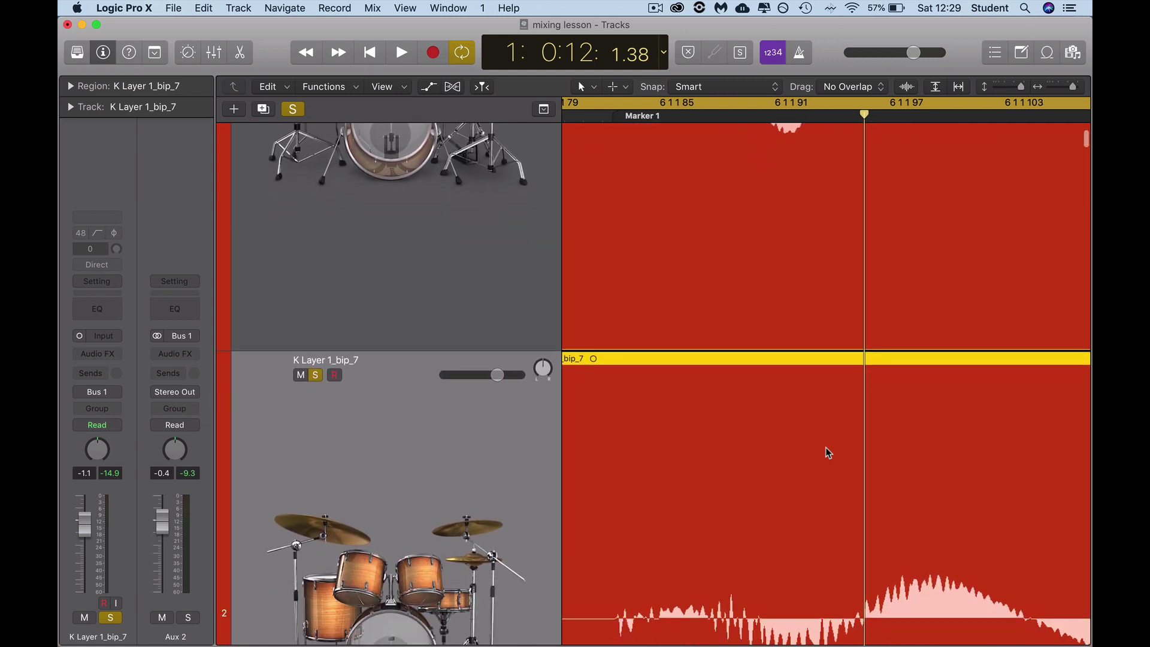
# Nudge the K Layer 1_bip_7 region slightly later, and move the playhead to the Kick zero crossing just before 6 1 1 97.
pyautogui.moveTo(825, 479); pyautogui.dragTo(834, 479)
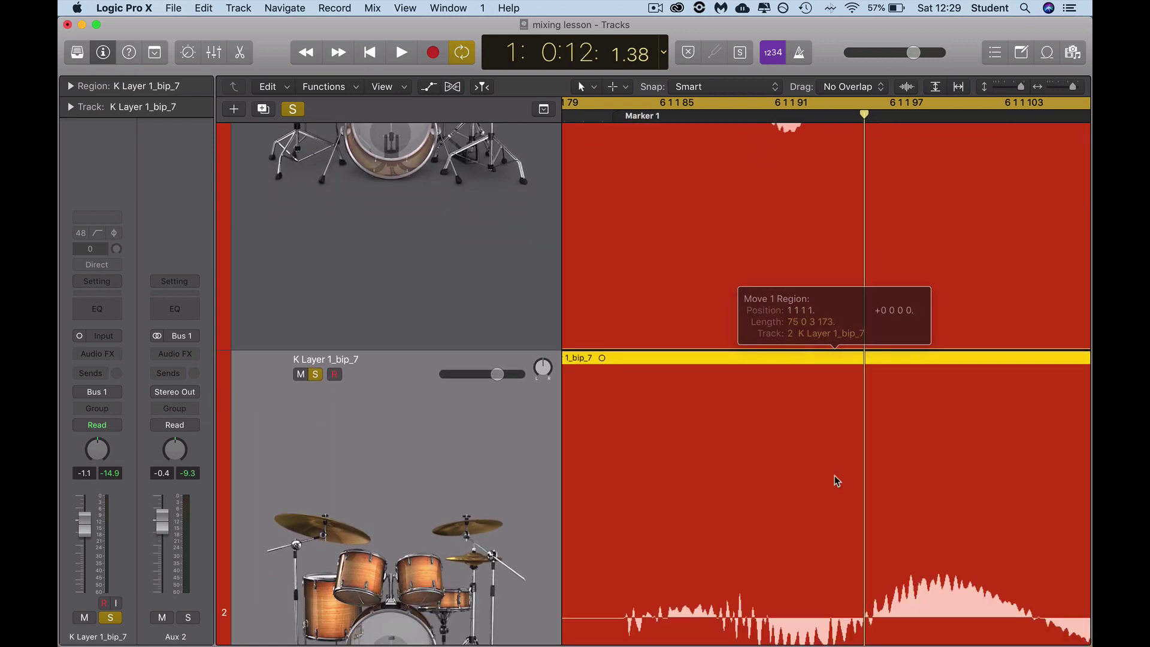
pyautogui.scroll(1, 836, 446)
pyautogui.scroll(5, 837, 446)
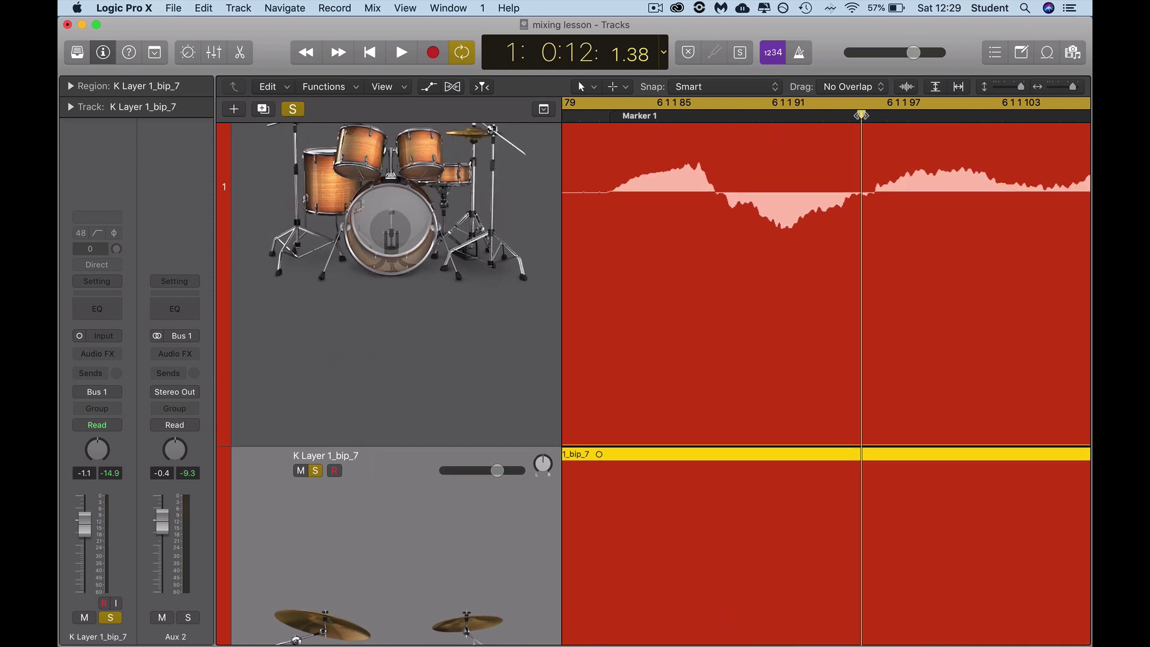
pyautogui.moveTo(864, 115); pyautogui.dragTo(874, 115)
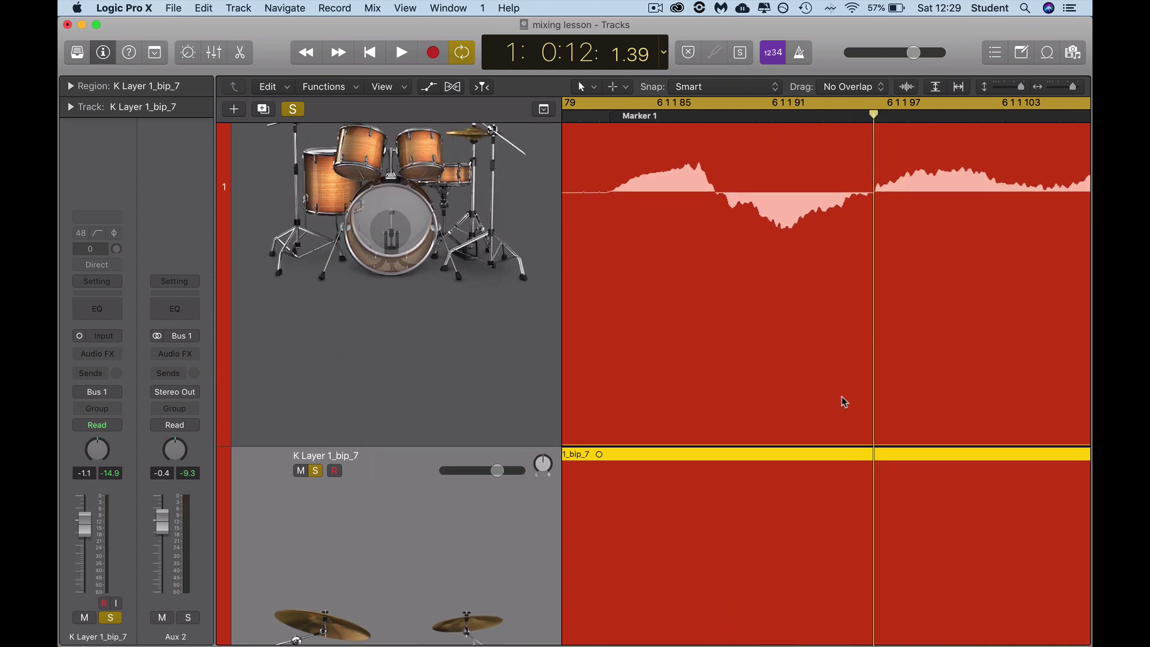
# Fine-tune the K Layer 1_bip_7 region so its zero crossing meets the playhead, and compare both kick waveforms there.
pyautogui.scroll(-8, 842, 396)
pyautogui.moveTo(917, 441); pyautogui.dragTo(912, 441)
pyautogui.press('super+Right')
pyautogui.press('super+Right')
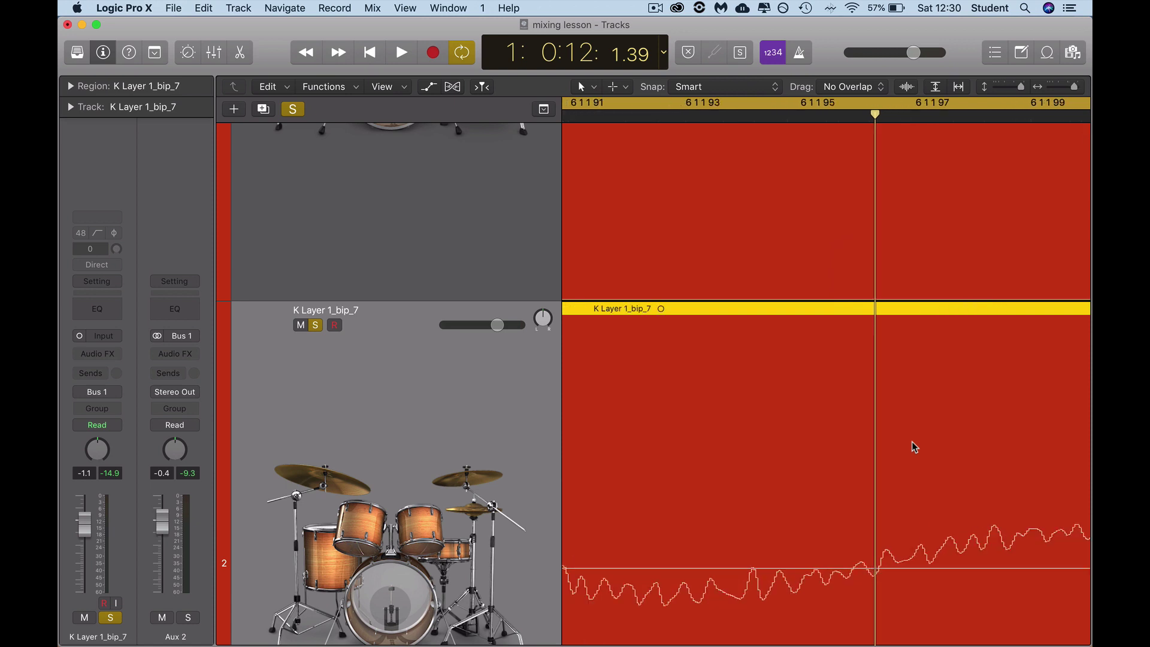
pyautogui.click(912, 441)
pyautogui.press('super+Right')
pyautogui.press('super+Right')
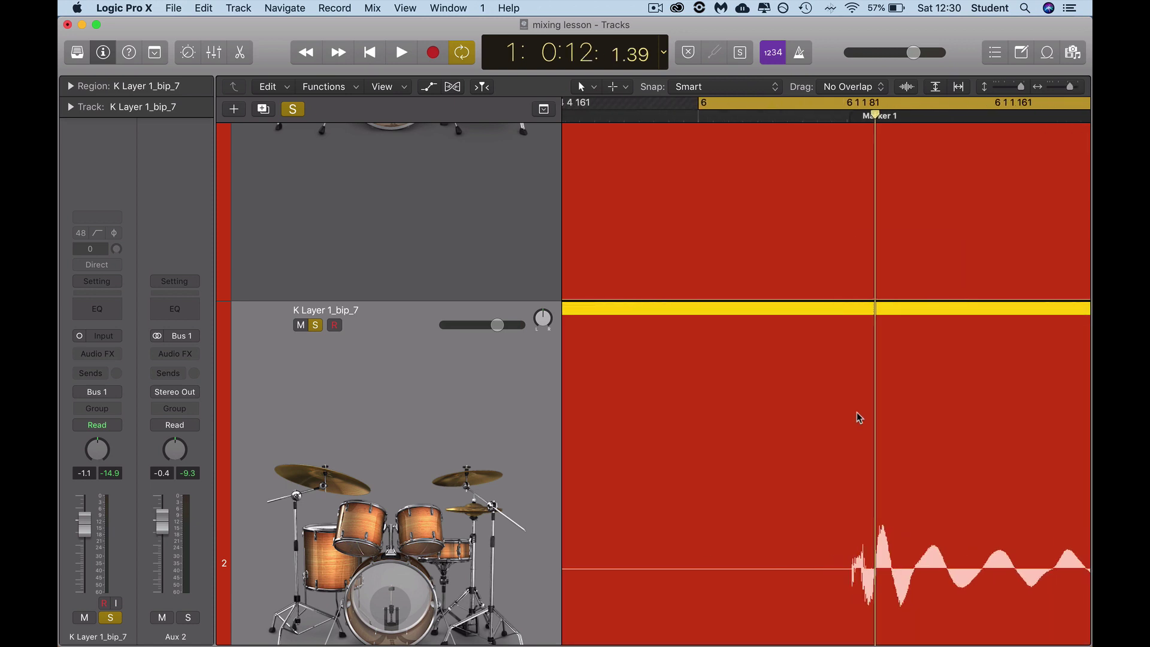
pyautogui.scroll(6, 857, 412)
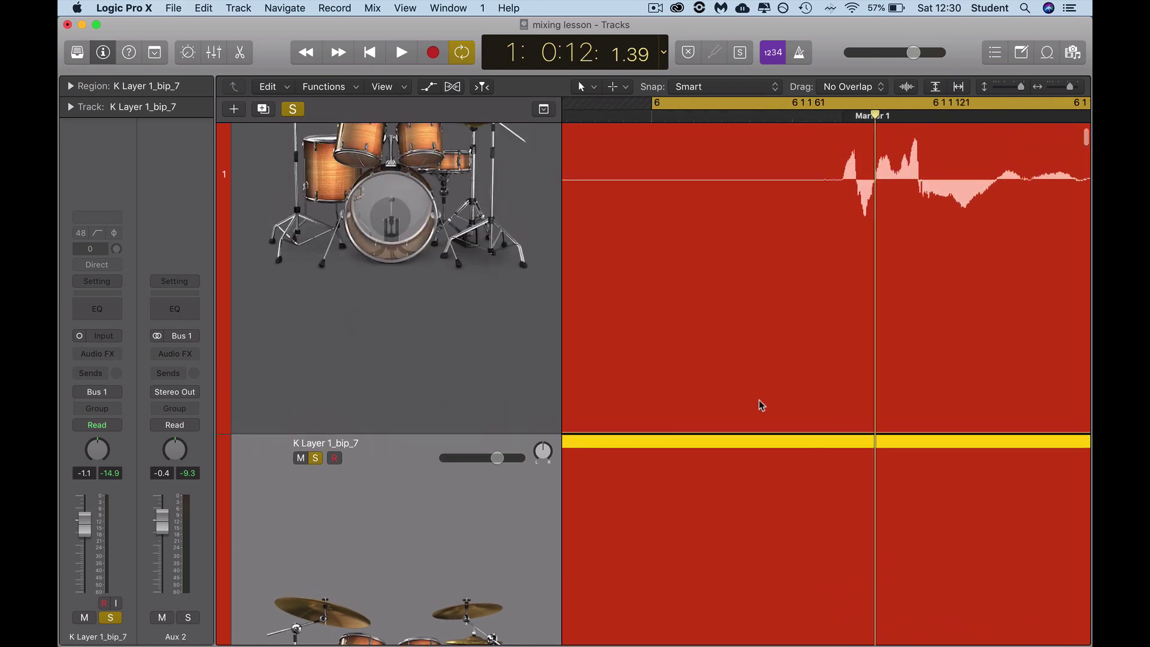
pyautogui.scroll(3, 471, 358)
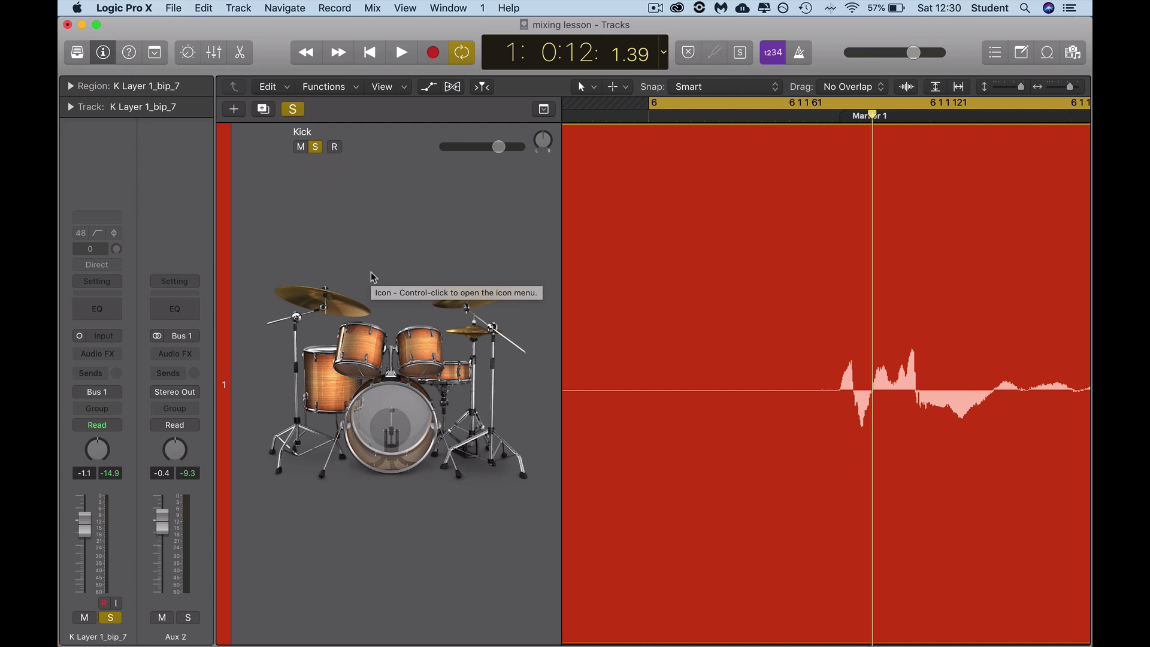
# Unsolo the Kick track to listen to K Layer 1_bip_7 alone, and solo Kick again after stopping playback.
pyautogui.click(315, 148)
pyautogui.press('space')
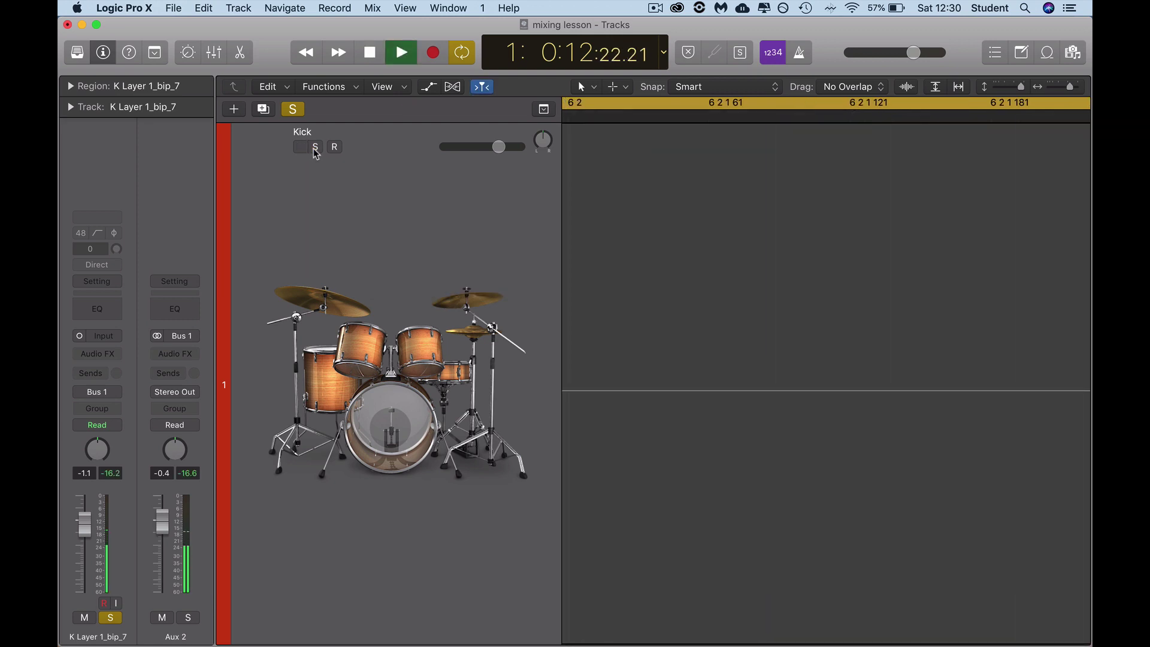
pyautogui.press('space')
pyautogui.click(315, 147)
pyautogui.scroll(-5, 319, 361)
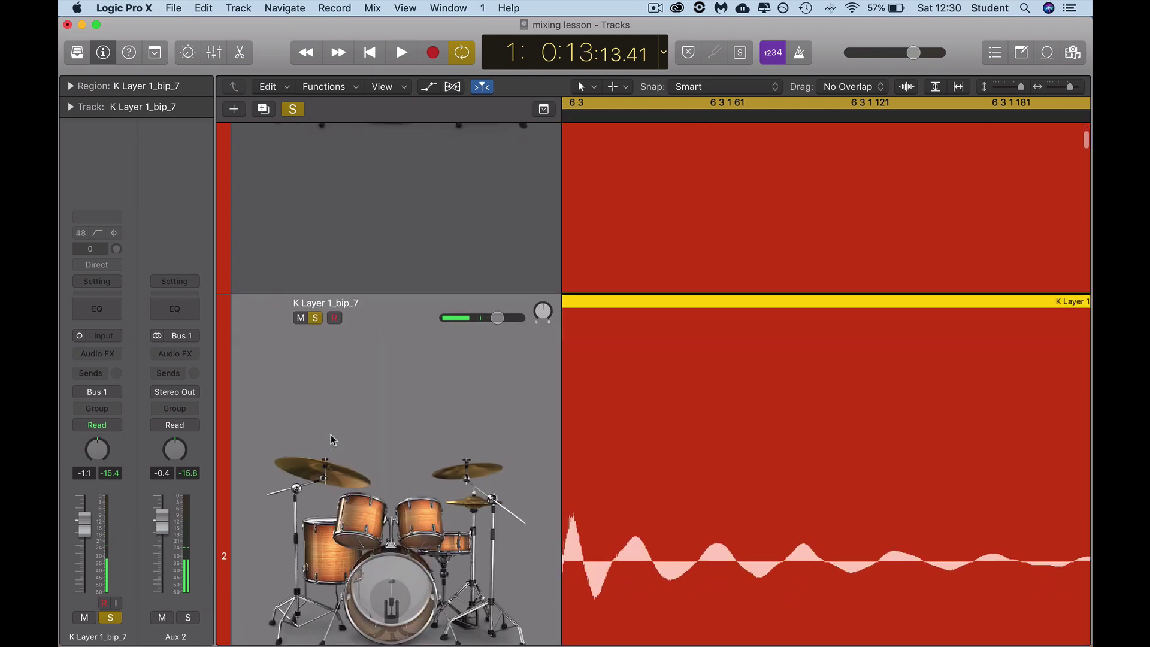
# Unsolo K Layer 1_bip_7 to listen to Kick alone, and solo it again to hear both tracks together.
pyautogui.click(315, 318)
pyautogui.press('space')
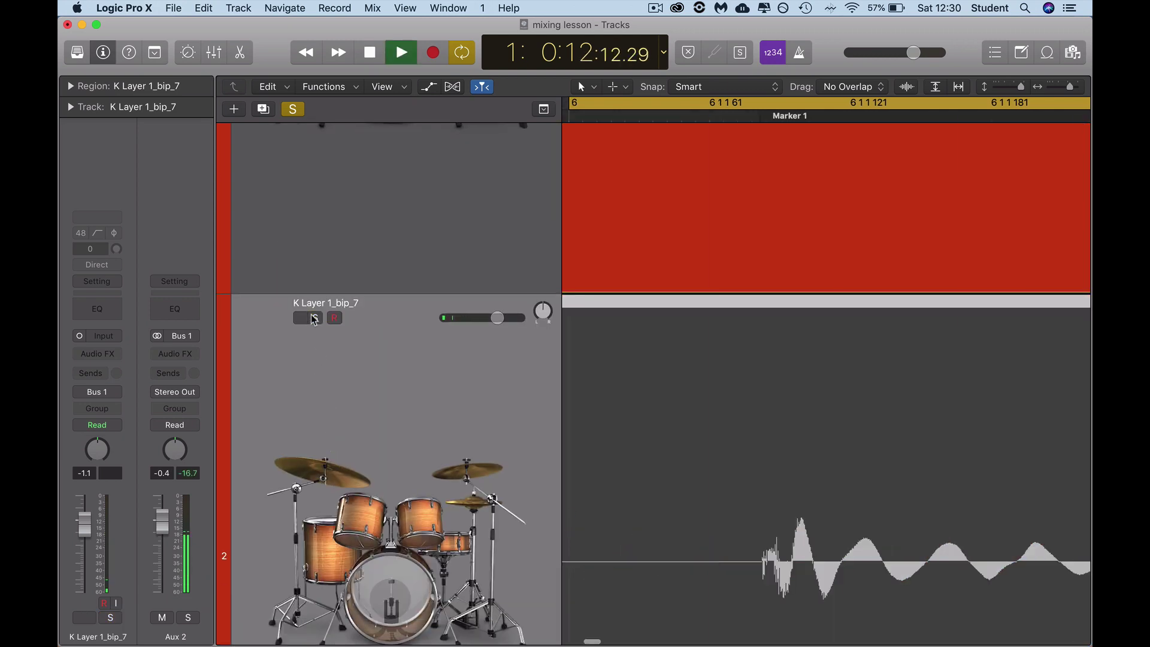
pyautogui.scroll(2, 311, 320)
pyautogui.scroll(6, 311, 314)
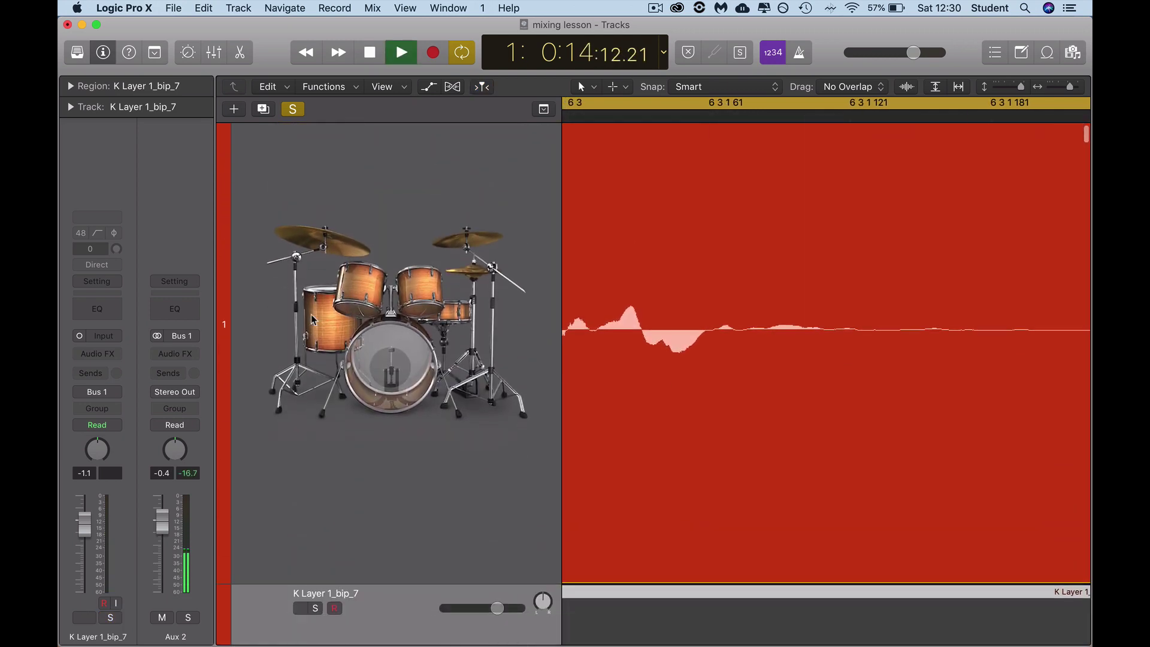
pyautogui.click(315, 607)
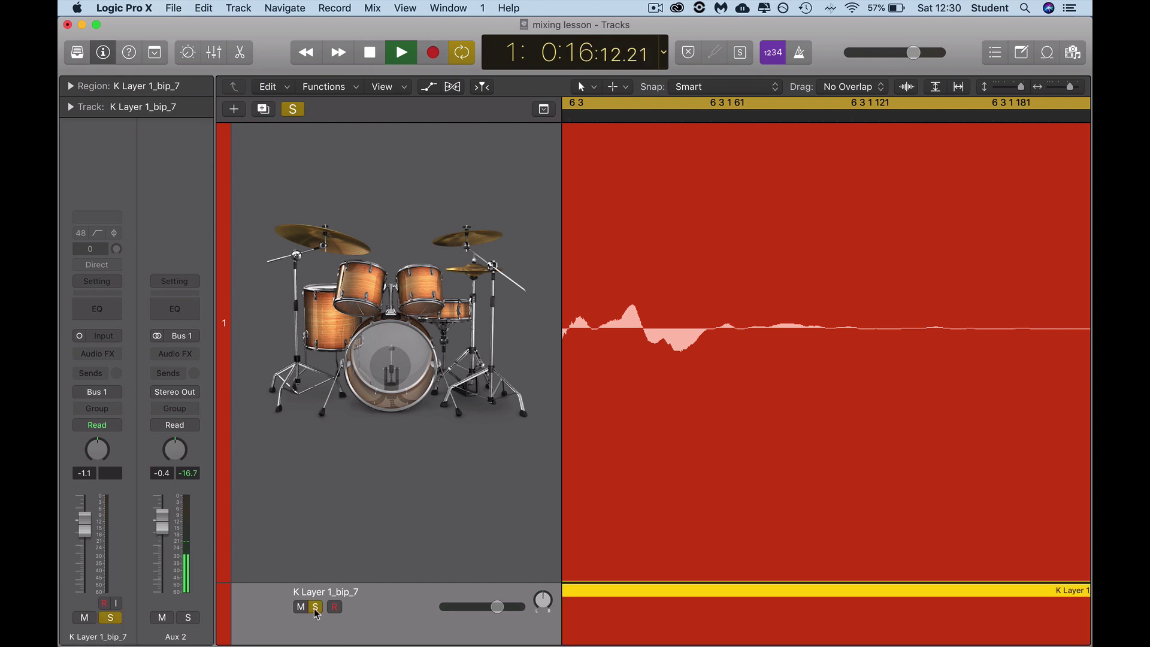
pyautogui.scroll(1, 332, 560)
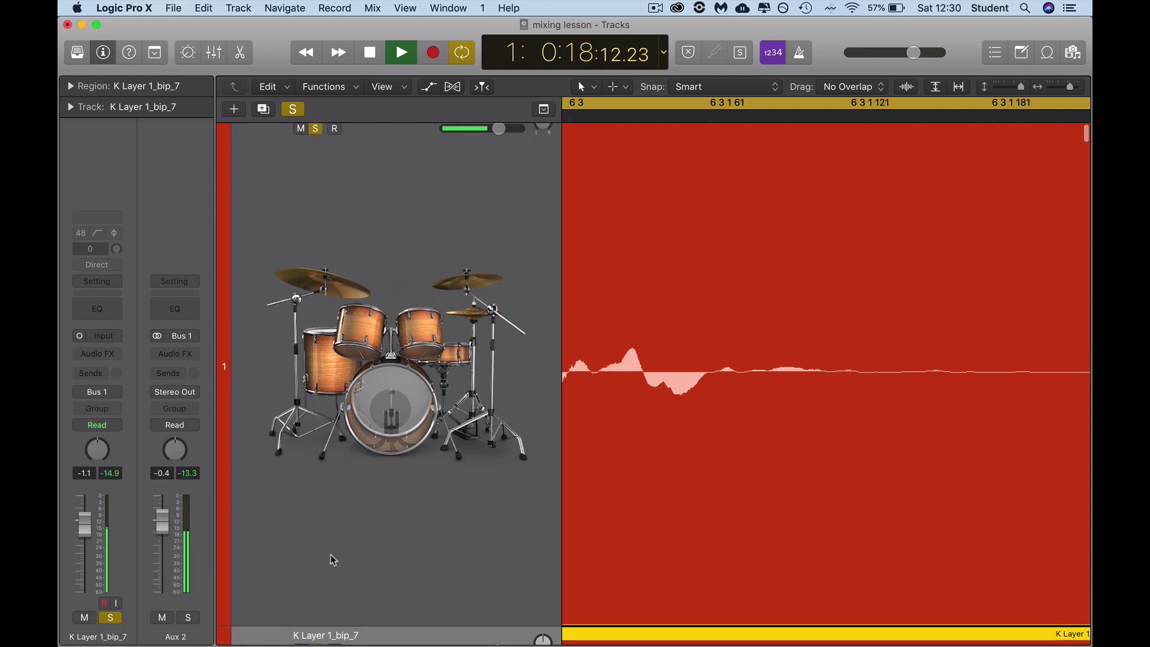
pyautogui.press('space')
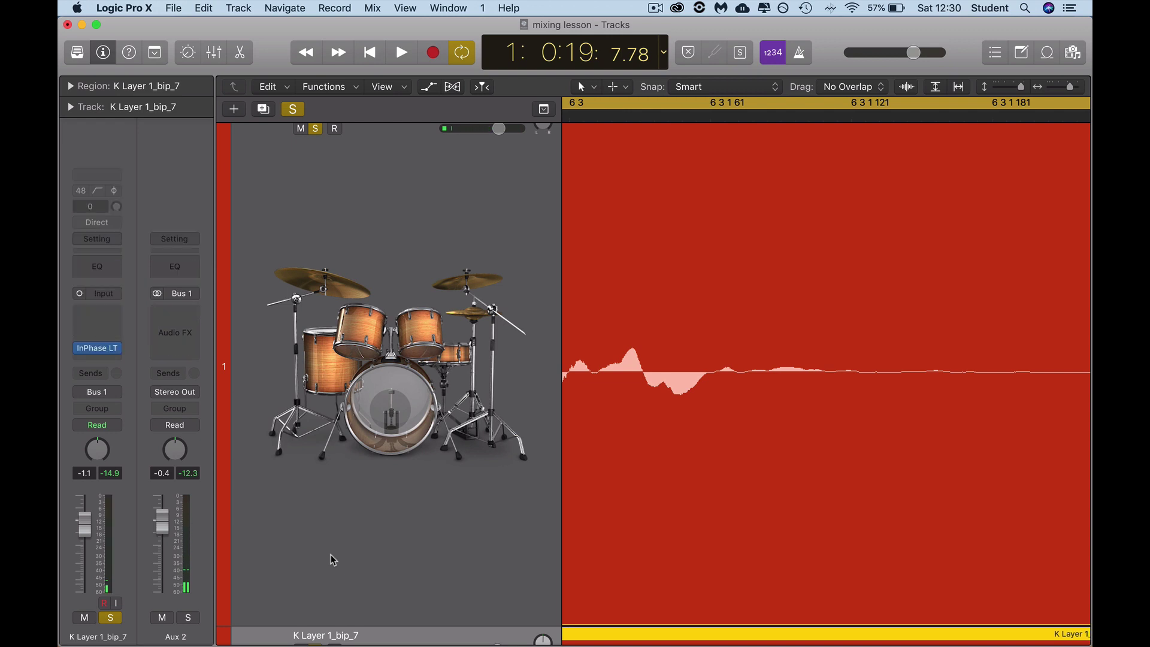
# Remove the InPhase LT plug-in from the K Layer 1_bip_7 channel strip and listen to both kick tracks together.
pyautogui.click(117, 348)
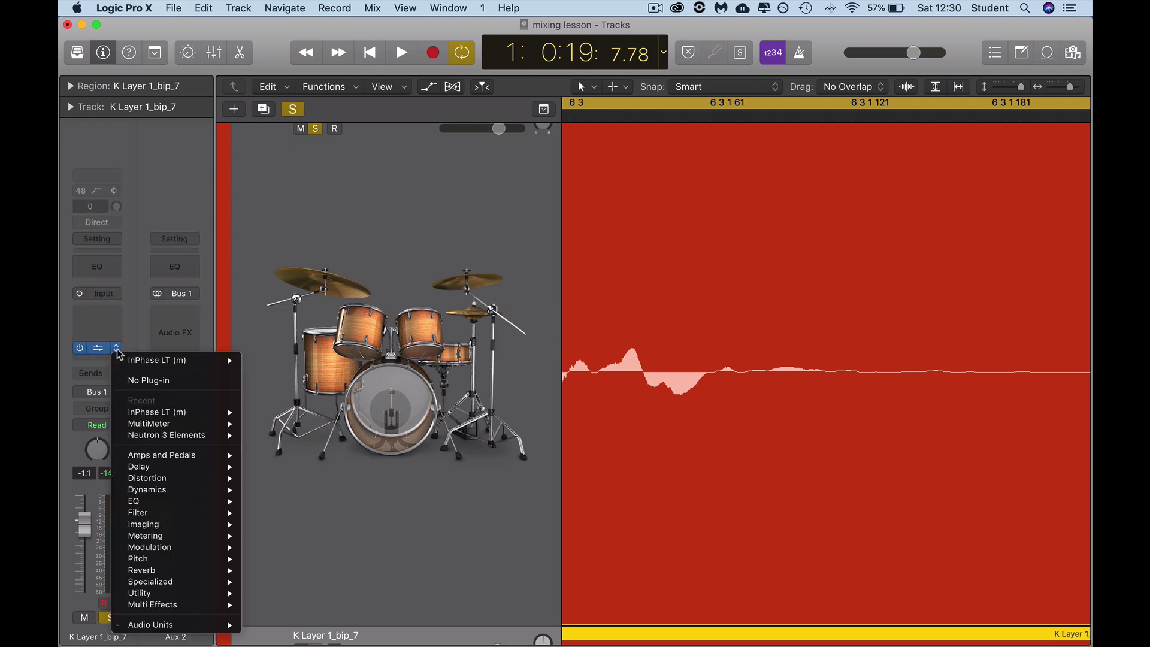
pyautogui.click(149, 380)
pyautogui.scroll(-5, 289, 377)
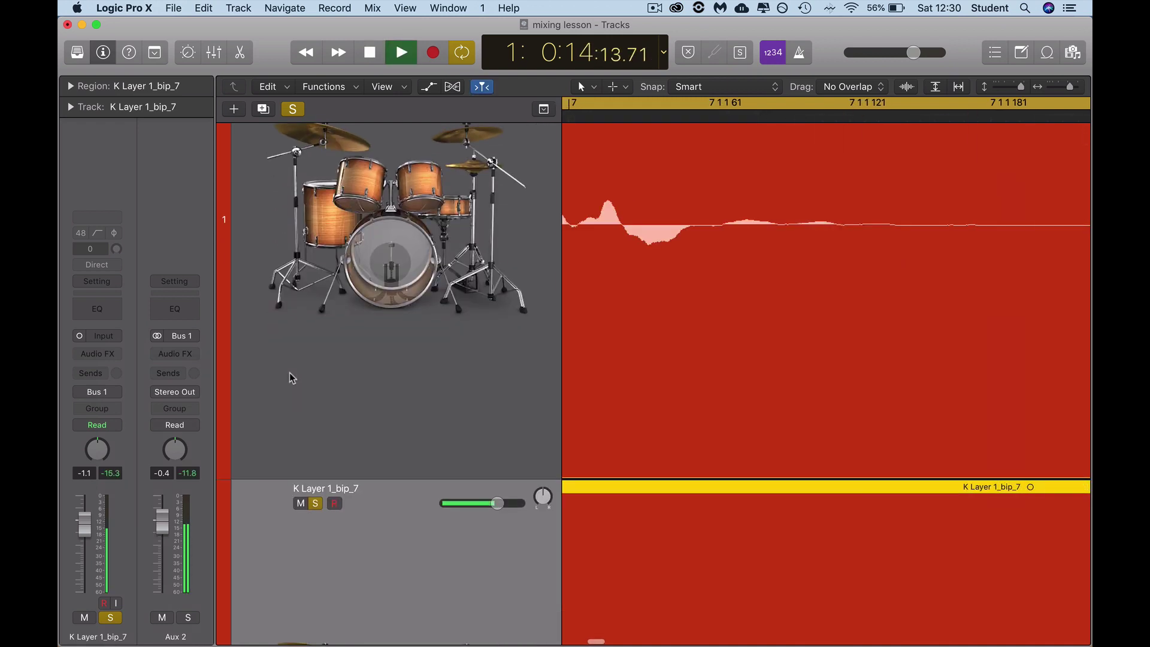
pyautogui.scroll(5, 290, 377)
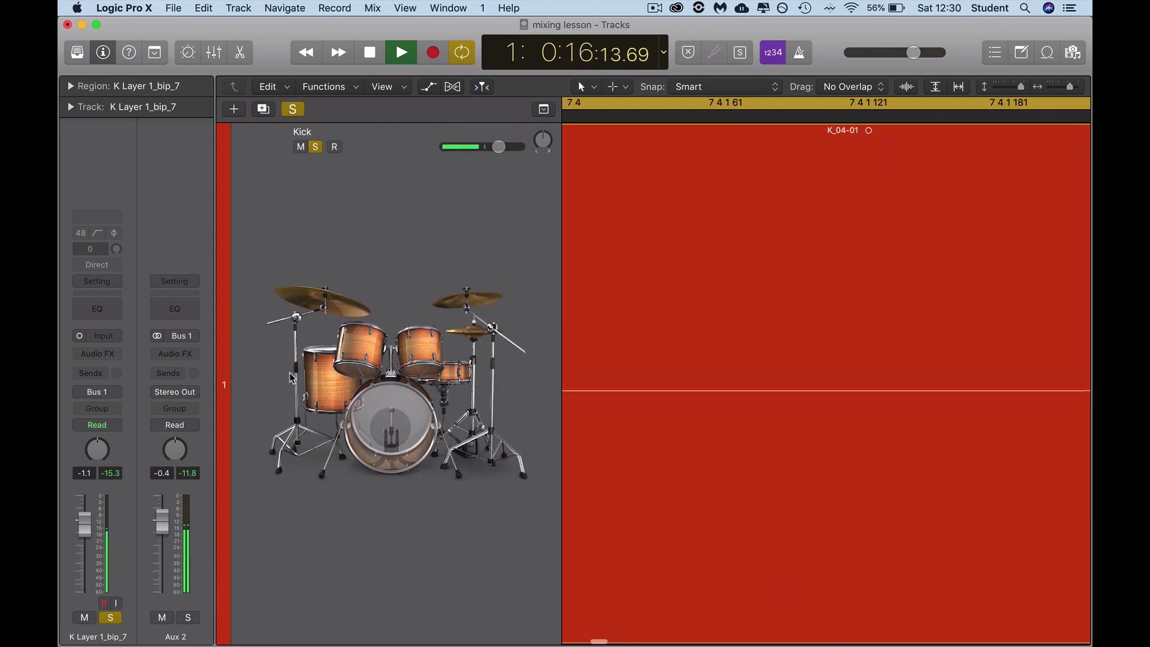
pyautogui.press('space')
pyautogui.scroll(-8, 289, 378)
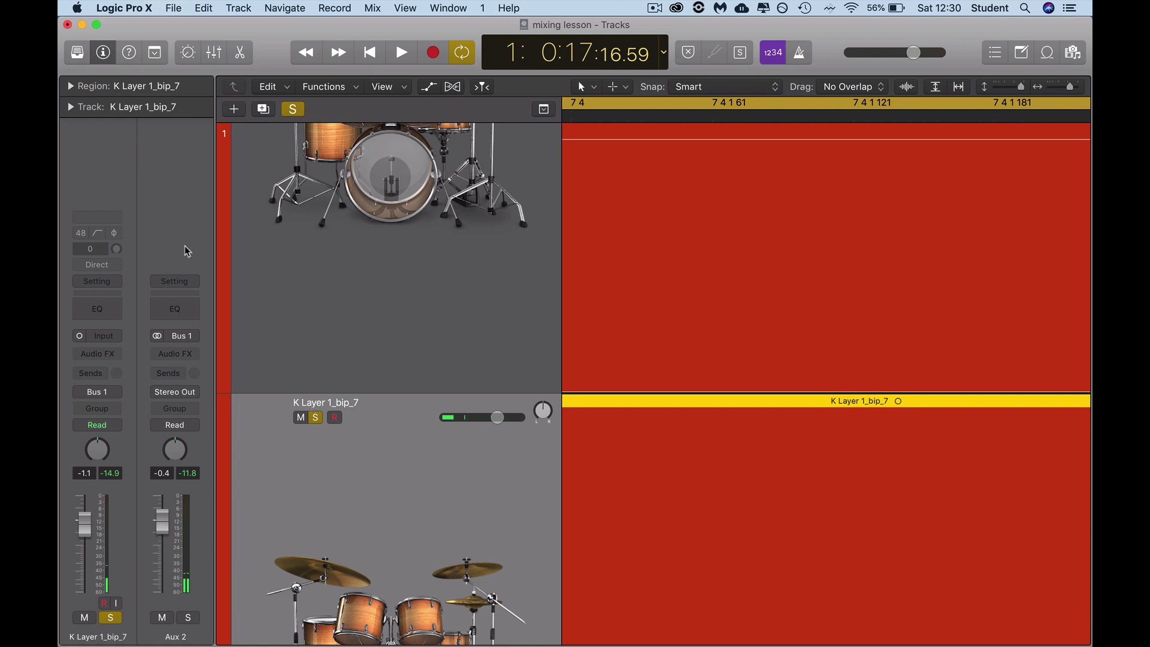
pyautogui.click(204, 8)
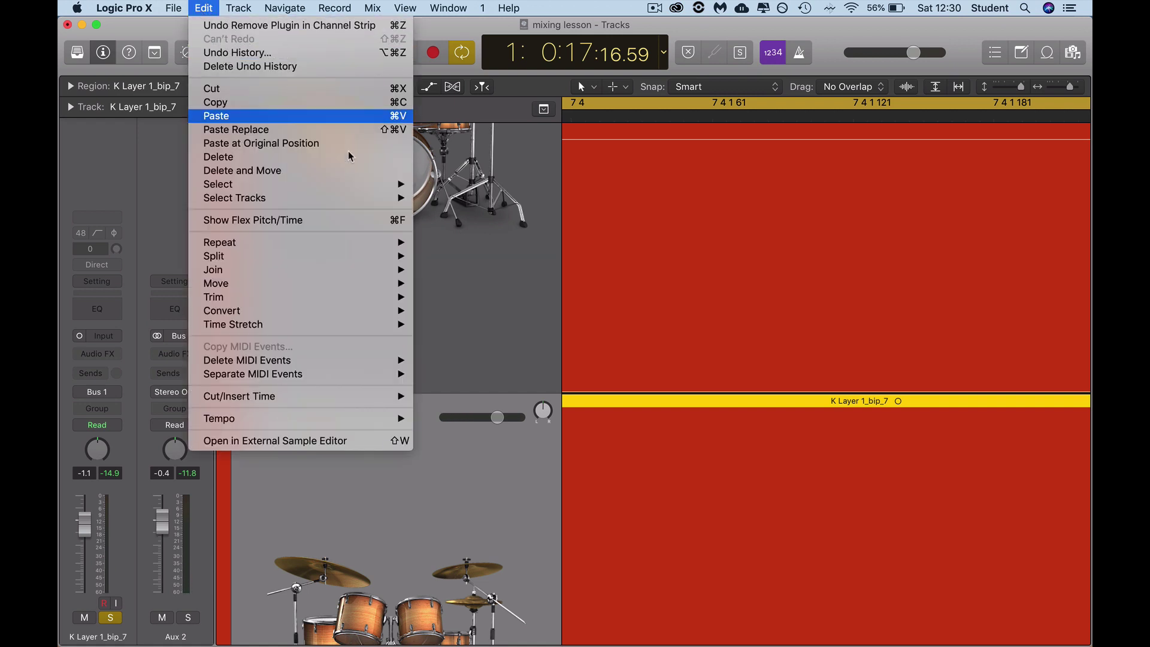
pyautogui.click(475, 270)
# Place the playhead at the Kick zero crossing just before 7 4 2 76 and compare the K Layer 1_bip_7 waveform there.
pyautogui.scroll(-3, 330, 354)
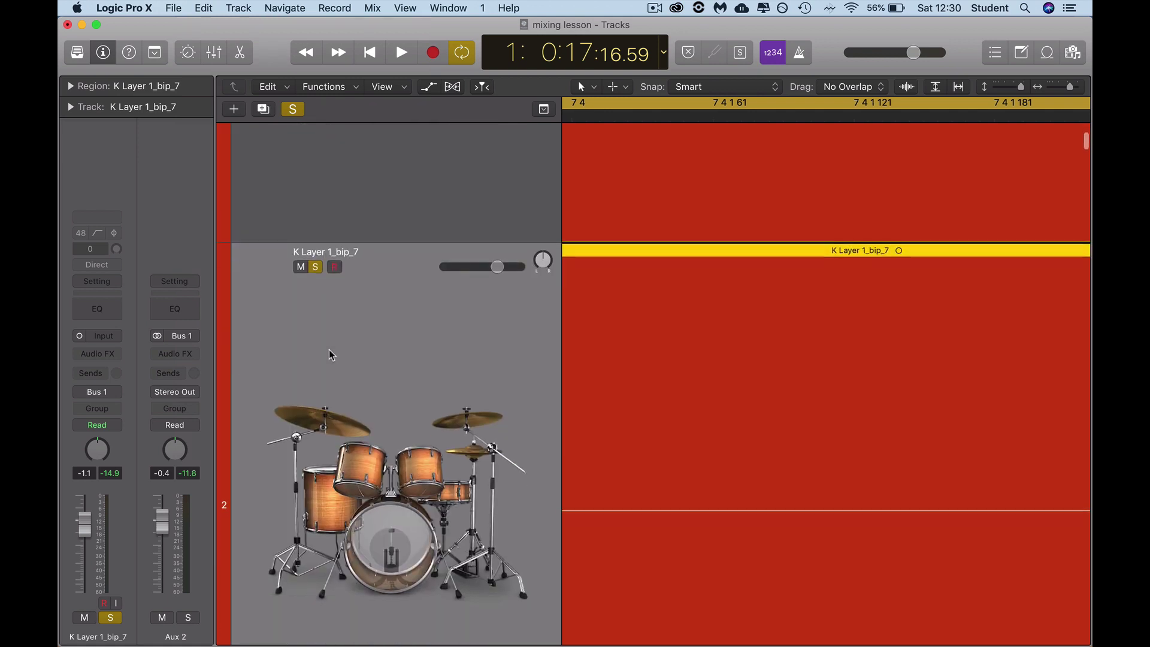
pyautogui.scroll(5, 743, 426)
pyautogui.hscroll(2, 743, 426)
pyautogui.hscroll(3, 742, 427)
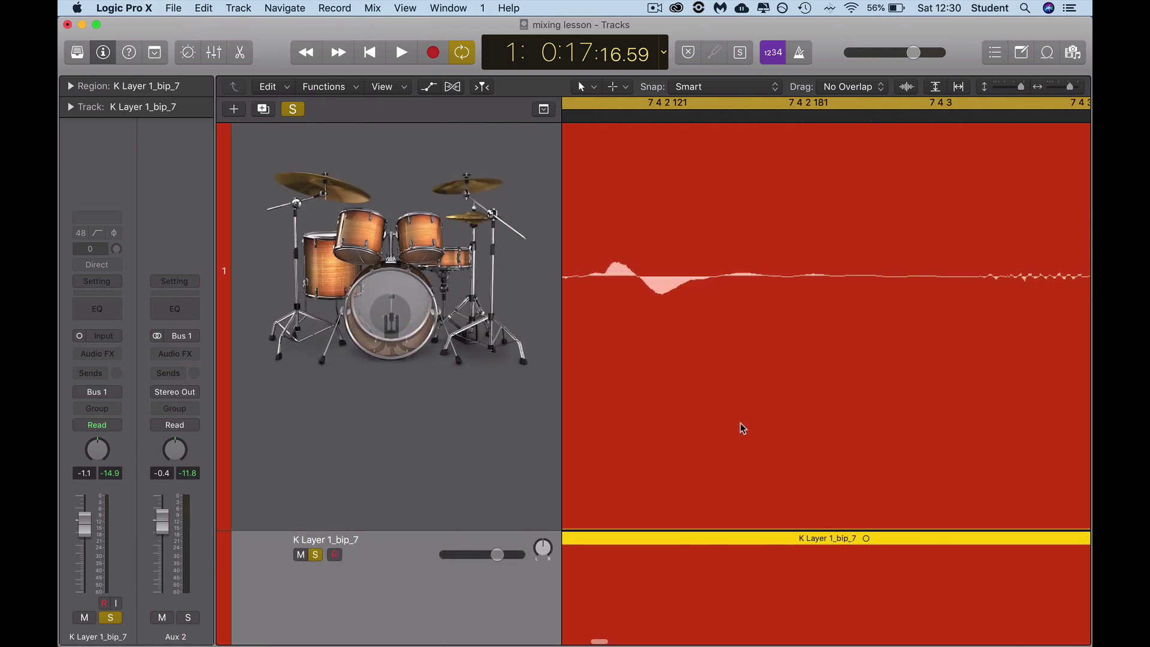
pyautogui.scroll(1, 742, 426)
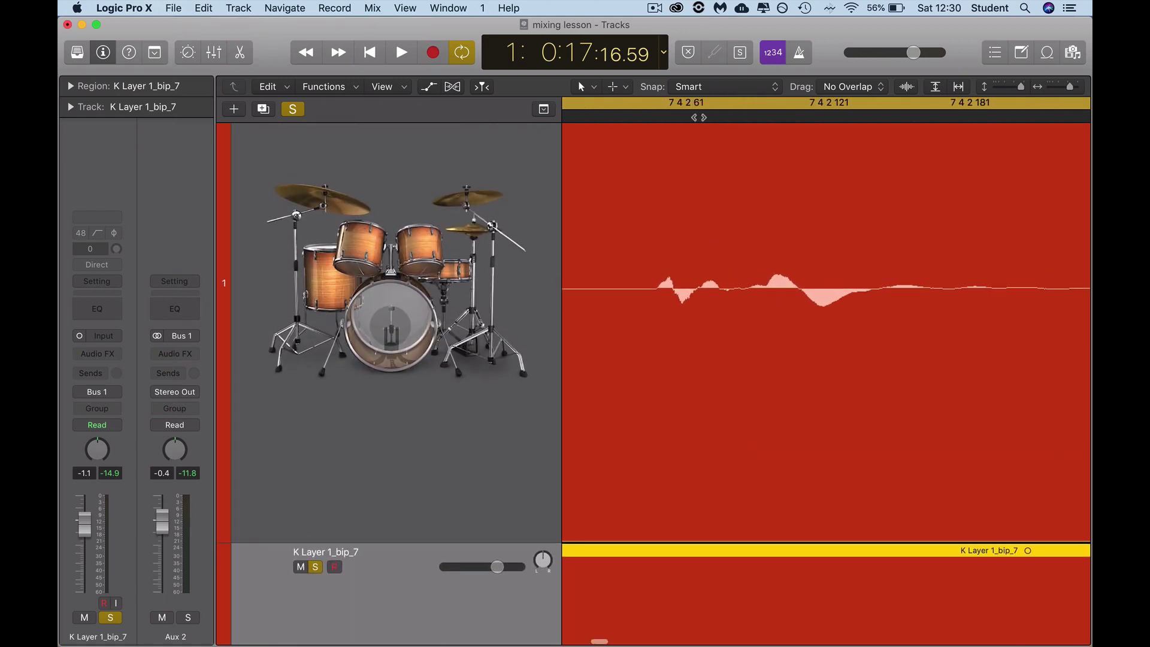
pyautogui.moveTo(693, 118); pyautogui.dragTo(700, 119)
pyautogui.scroll(5, 711, 282)
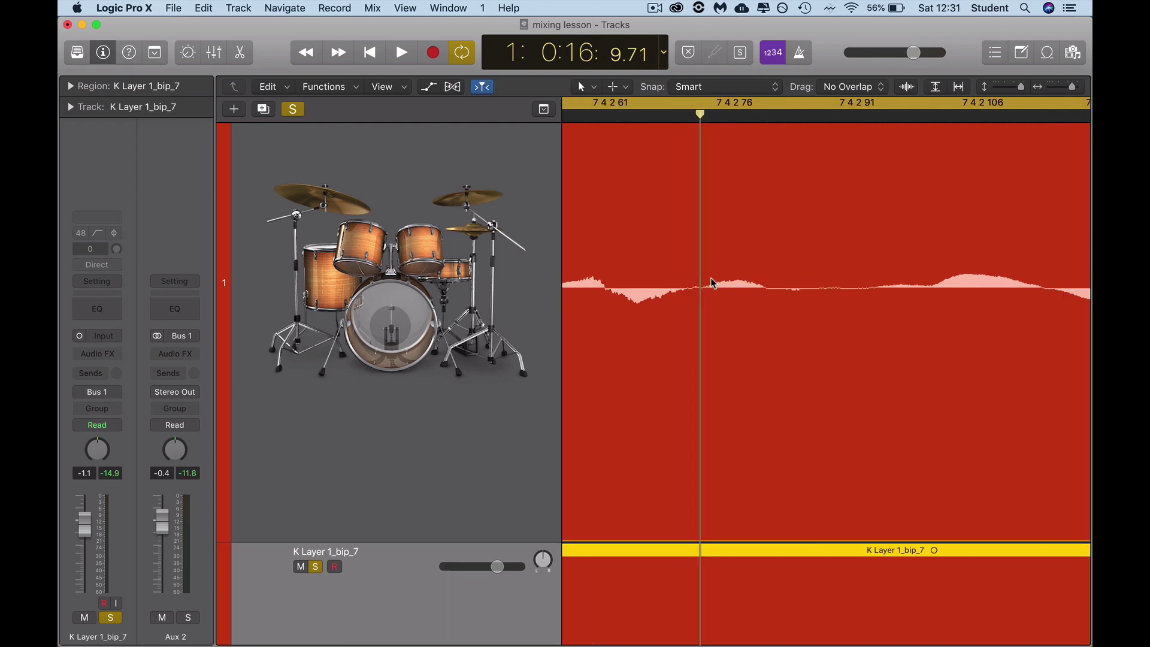
pyautogui.scroll(-5, 711, 282)
pyautogui.scroll(3, 711, 282)
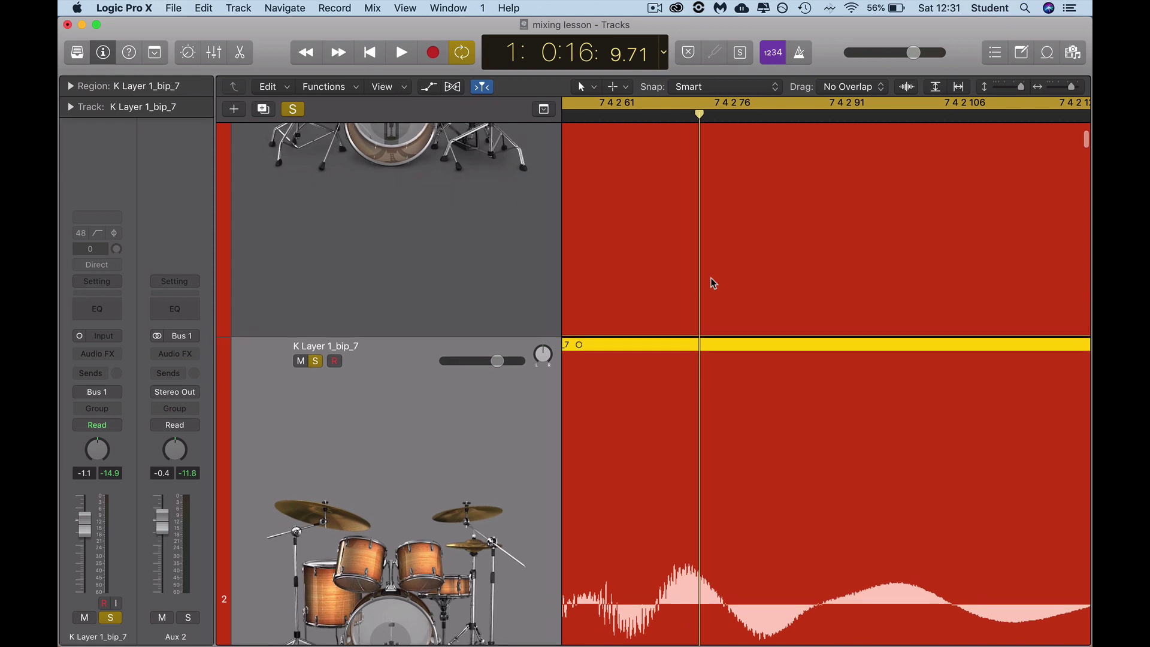
# Return the playhead to the first Kick hit, just after 6 1 1 91, and check the K Layer 1_bip_7 waveform there.
pyautogui.hscroll(-10, 713, 282)
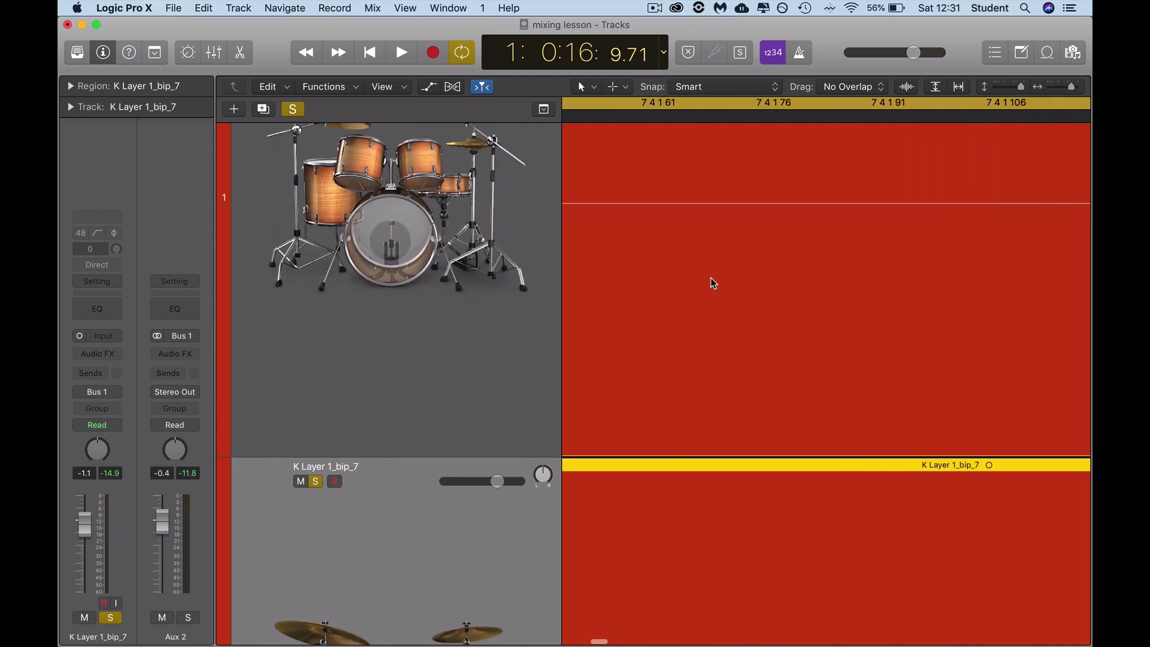
pyautogui.hscroll(-10, 713, 283)
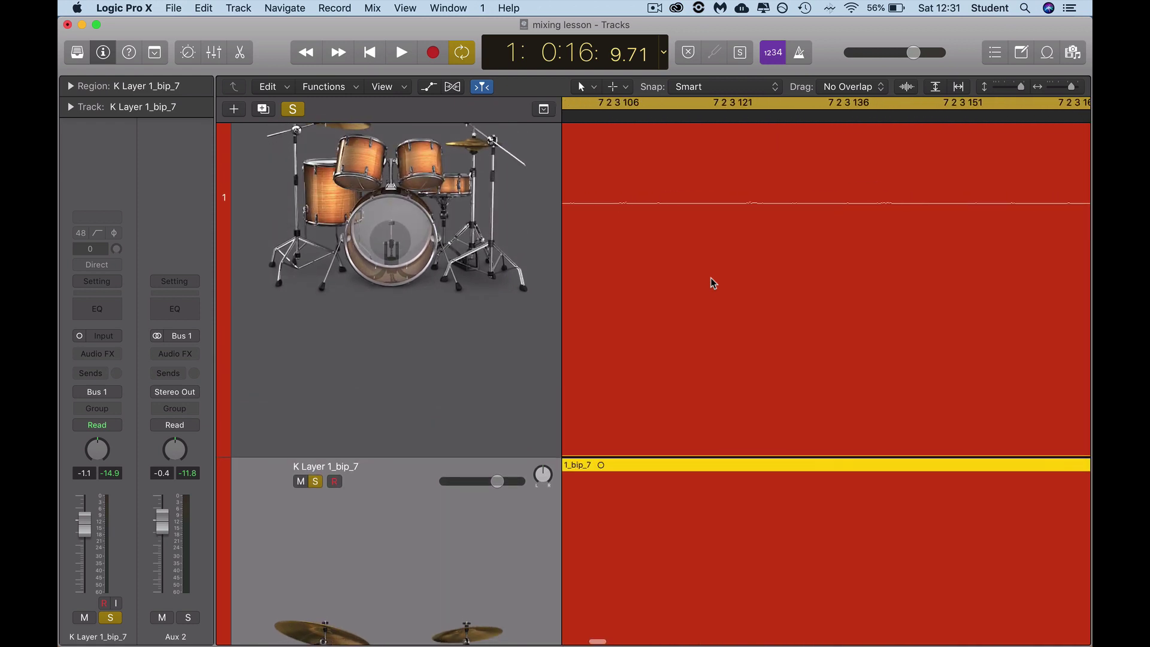
pyautogui.hscroll(-10, 713, 283)
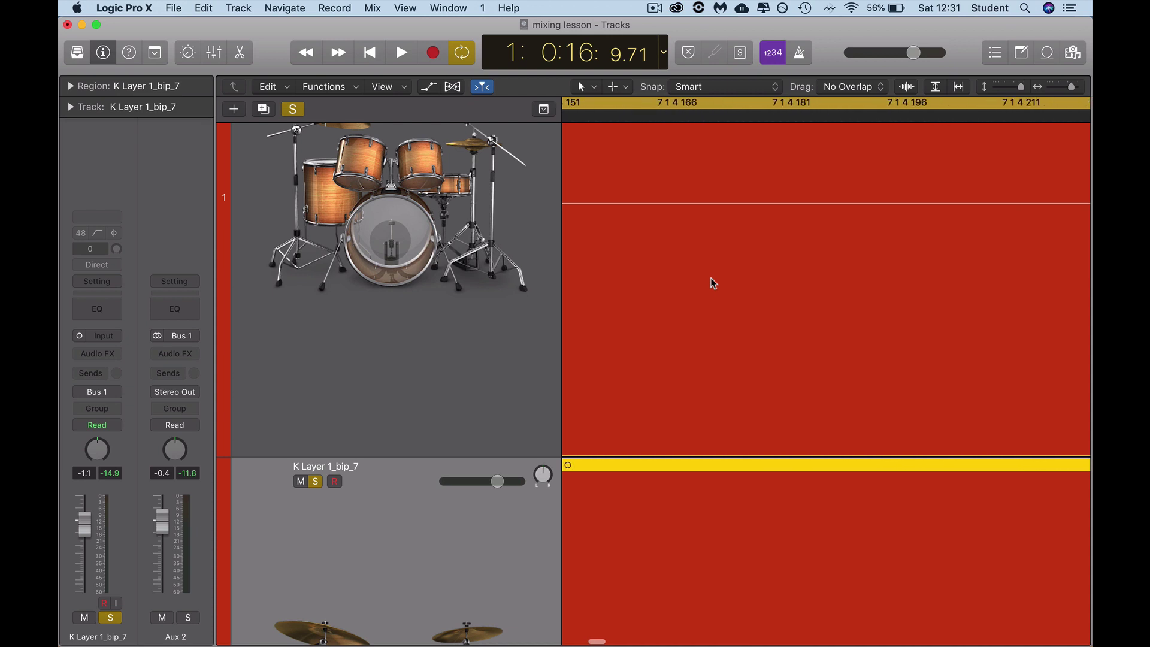
pyautogui.hscroll(-10, 713, 282)
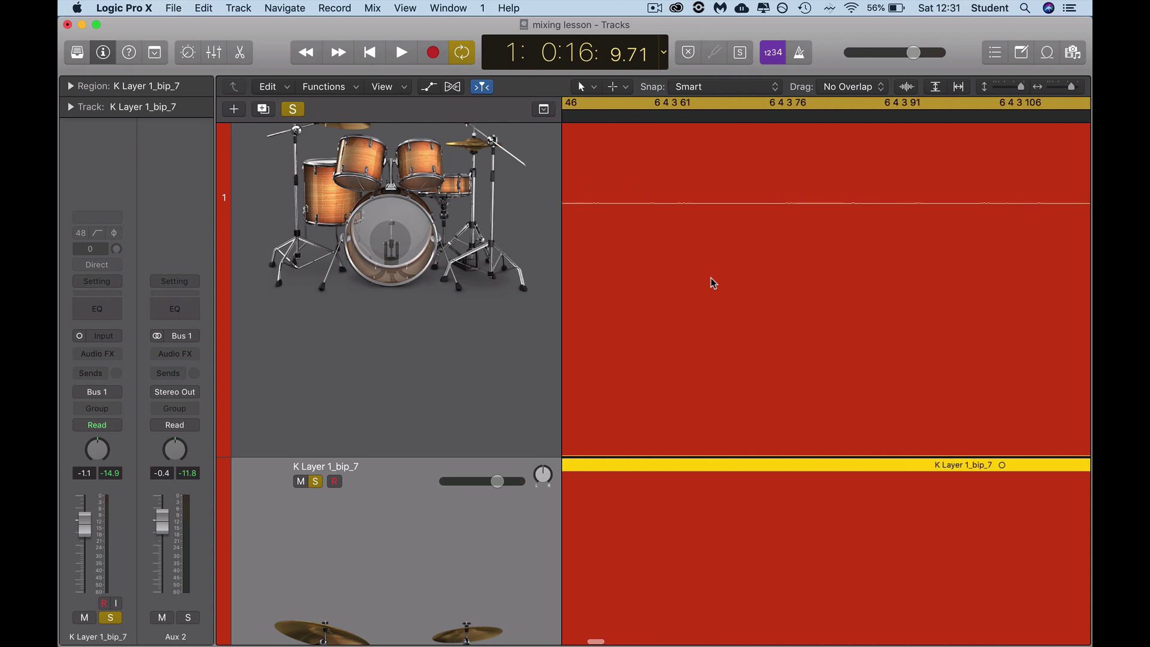
pyautogui.hscroll(-10, 712, 283)
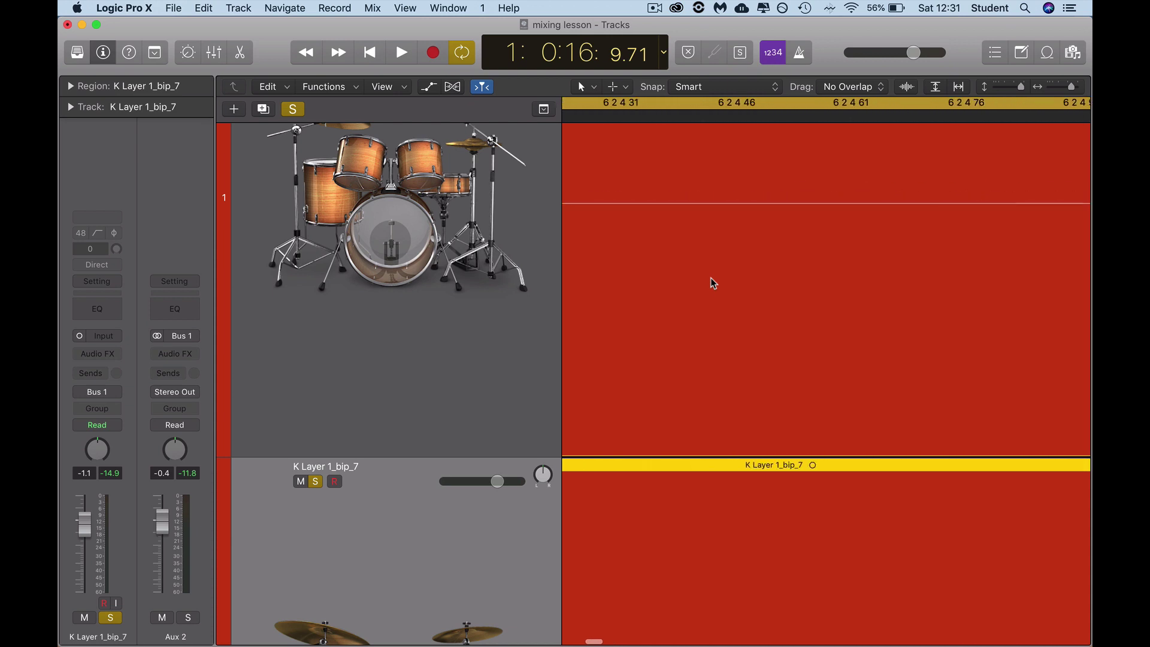
pyautogui.scroll(-10, 713, 282)
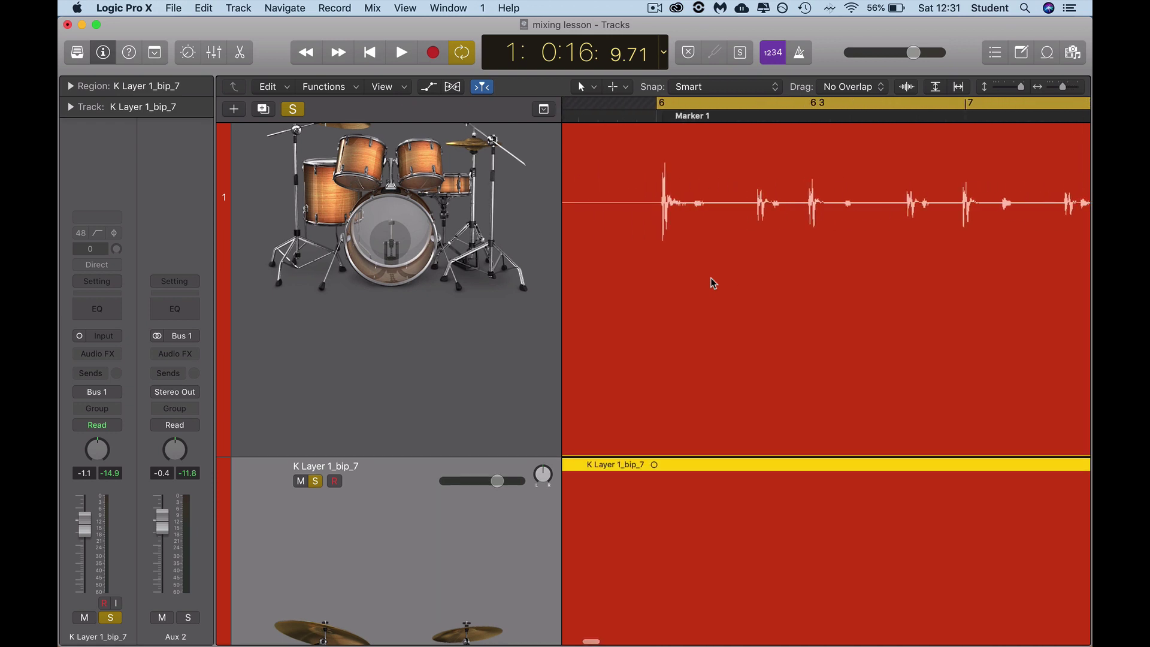
pyautogui.click(696, 117)
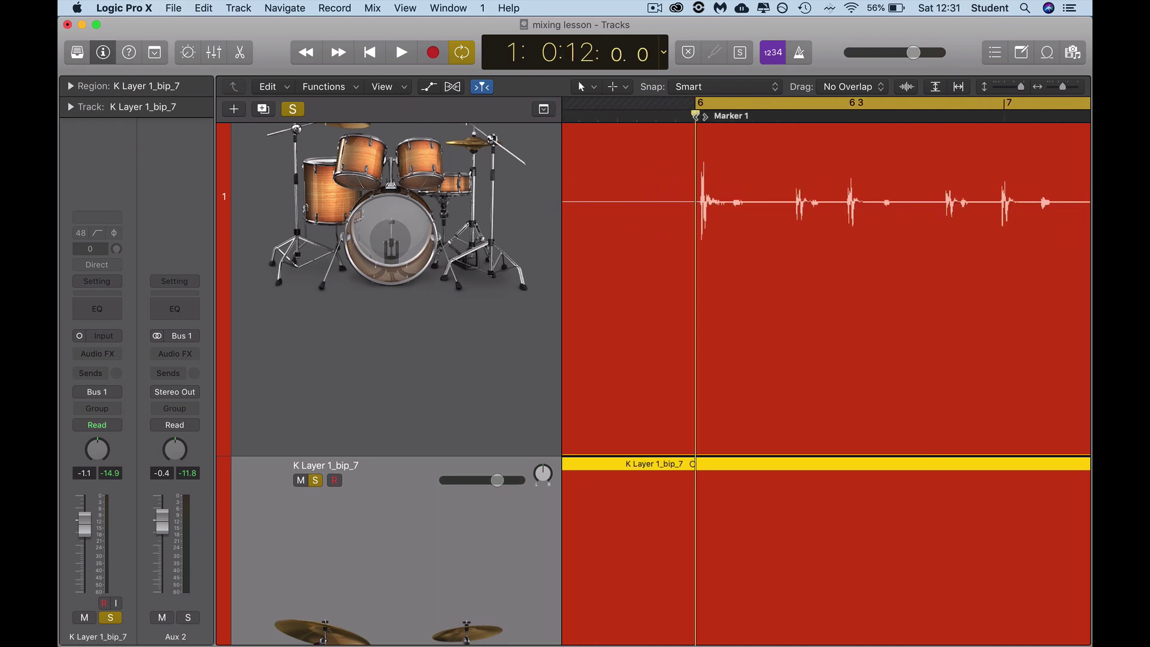
pyautogui.scroll(15, 700, 116)
pyautogui.moveTo(700, 116); pyautogui.dragTo(591, 110)
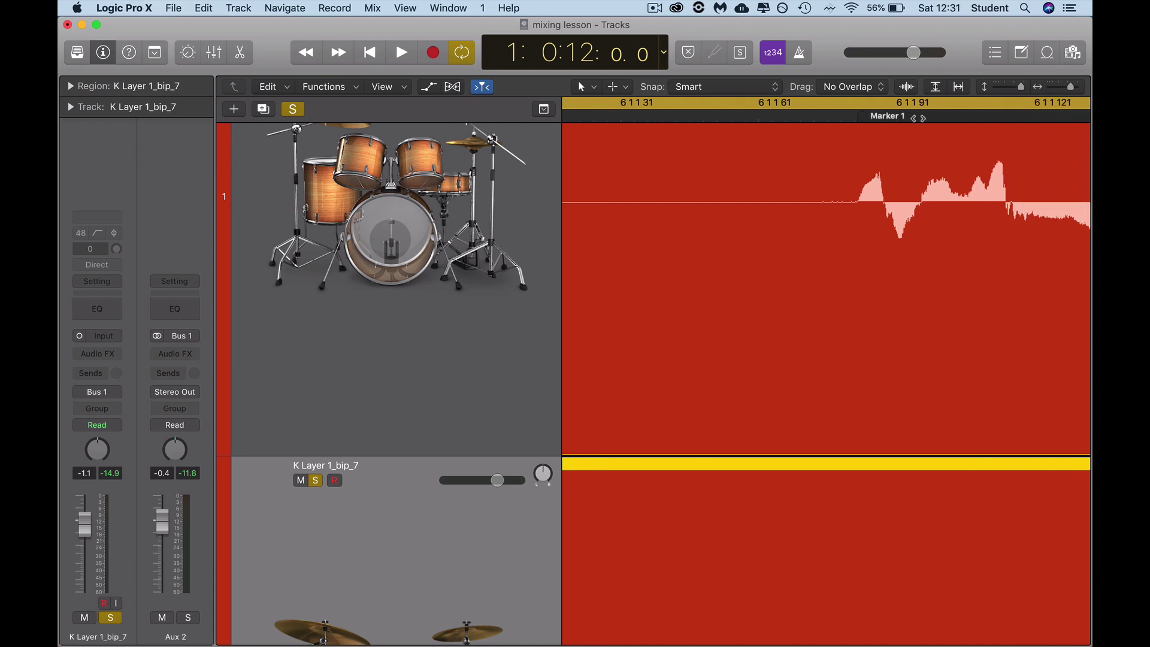
pyautogui.click(918, 118)
pyautogui.scroll(-5, 918, 118)
pyautogui.scroll(3, 918, 118)
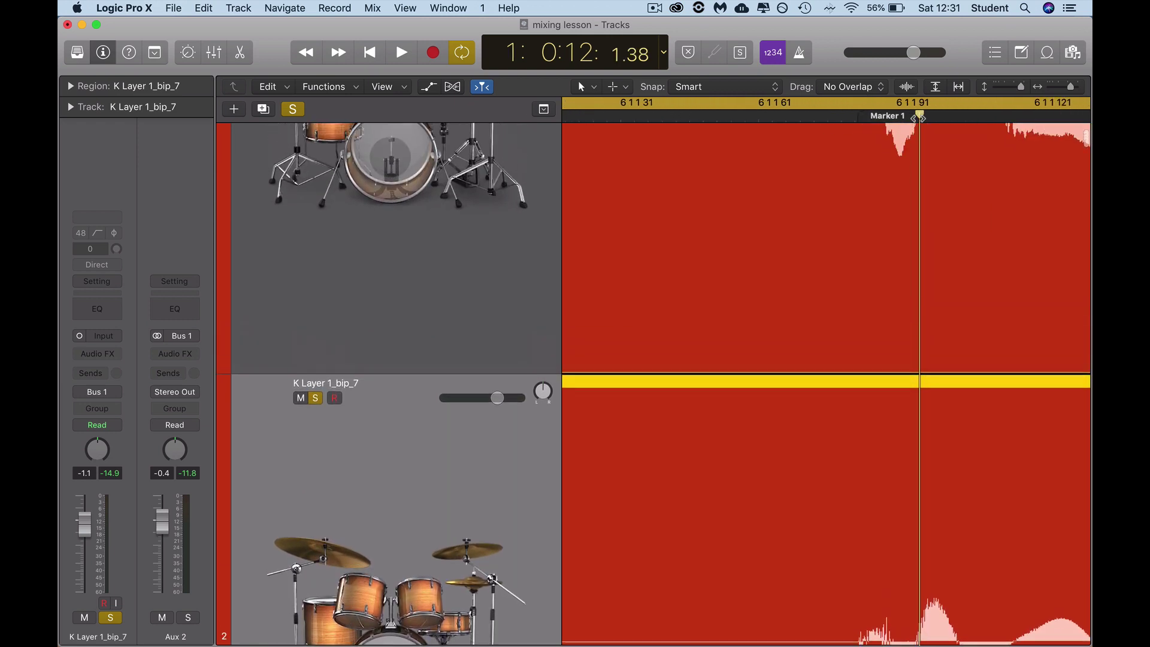
# Align the playhead precisely with the Kick waveform's zero crossing just before 6 1 1 97.
pyautogui.scroll(3, 919, 118)
pyautogui.press('super+Right')
pyautogui.press('super+Right')
pyautogui.press('super+Right')
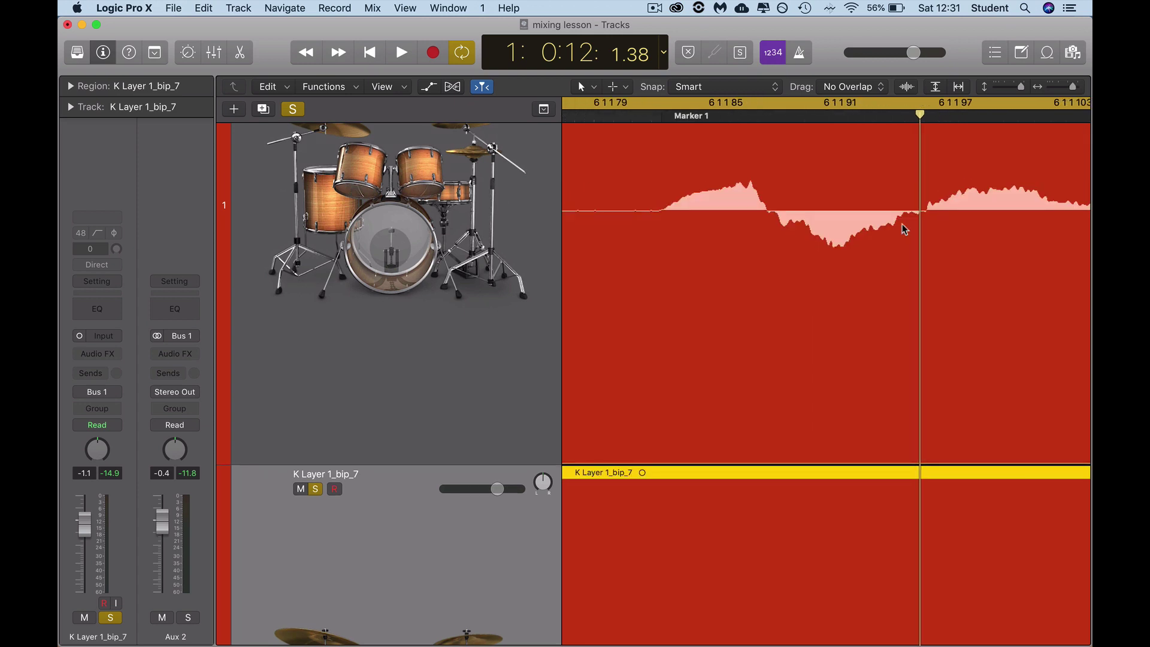
pyautogui.moveTo(918, 115); pyautogui.dragTo(926, 118)
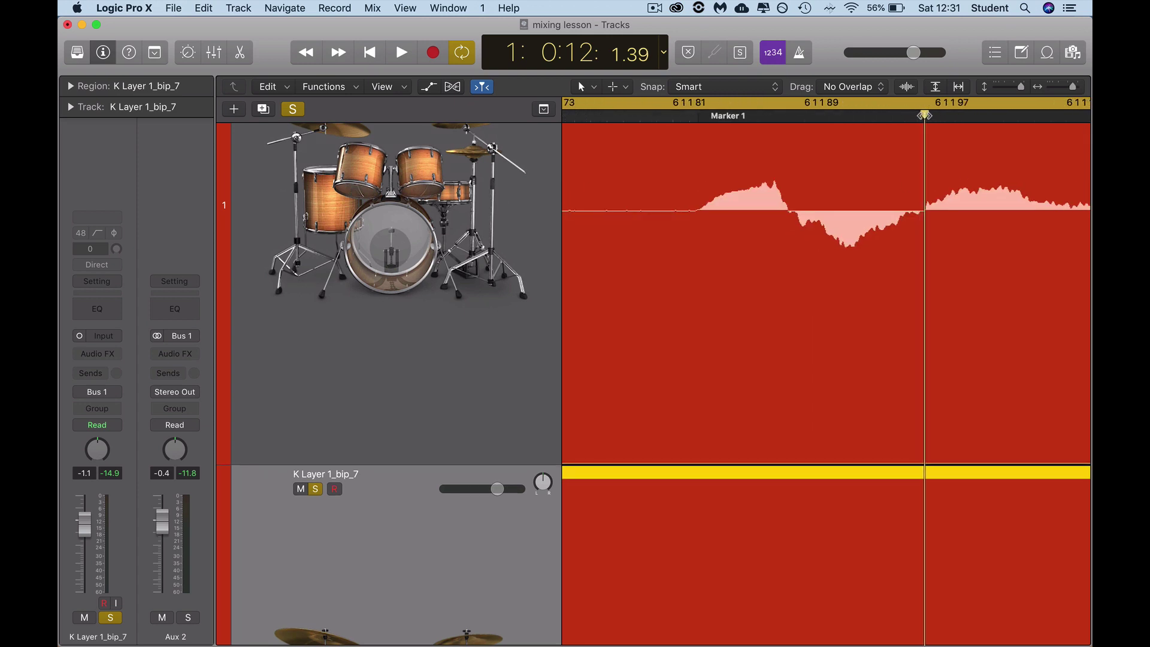
# Nudge the K Layer 1_bip_7 region slightly later so its zero crossing meets the playhead, and listen to both kicks.
pyautogui.scroll(6, 925, 118)
pyautogui.scroll(-15, 925, 118)
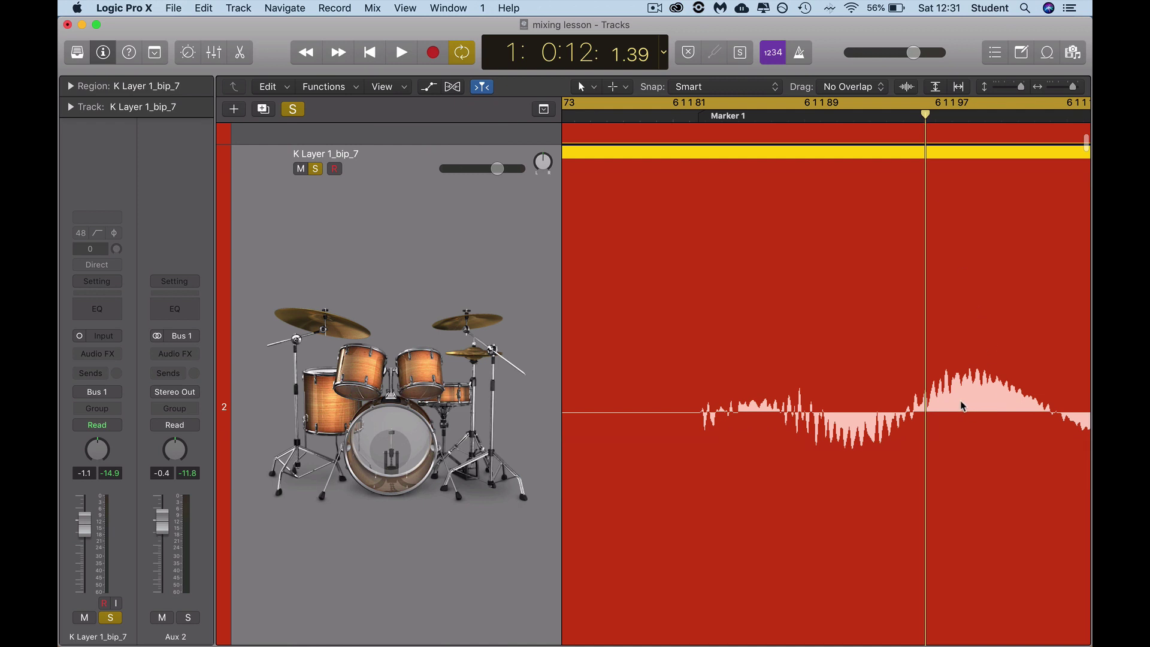
pyautogui.moveTo(969, 405); pyautogui.dragTo(971, 403)
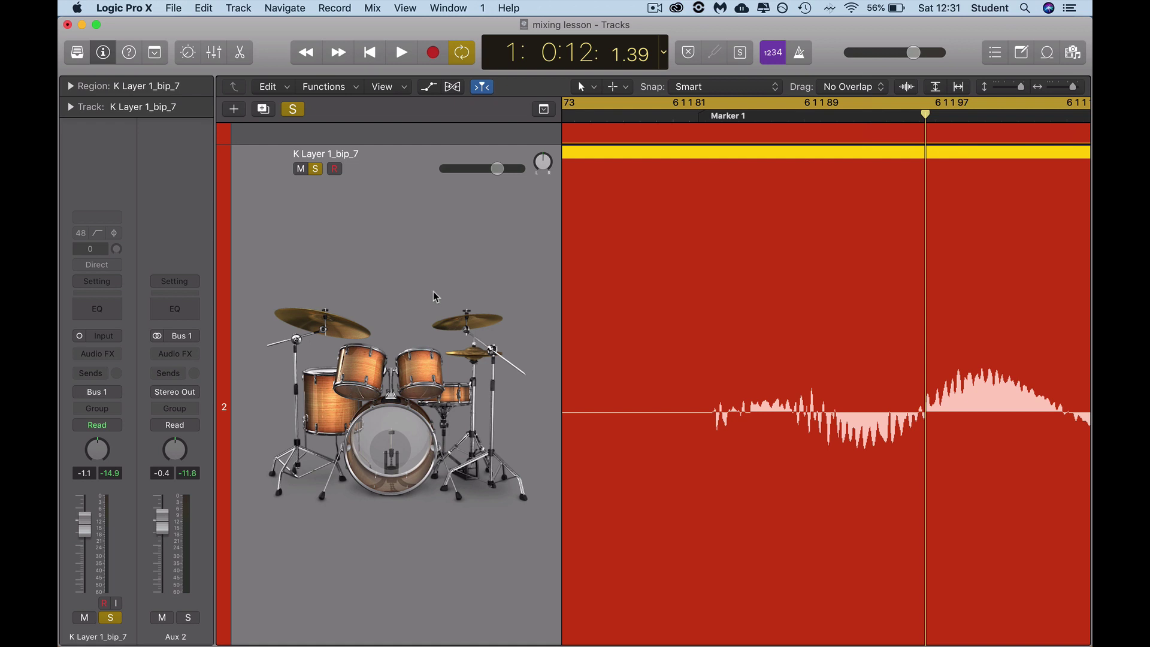
pyautogui.press('space')
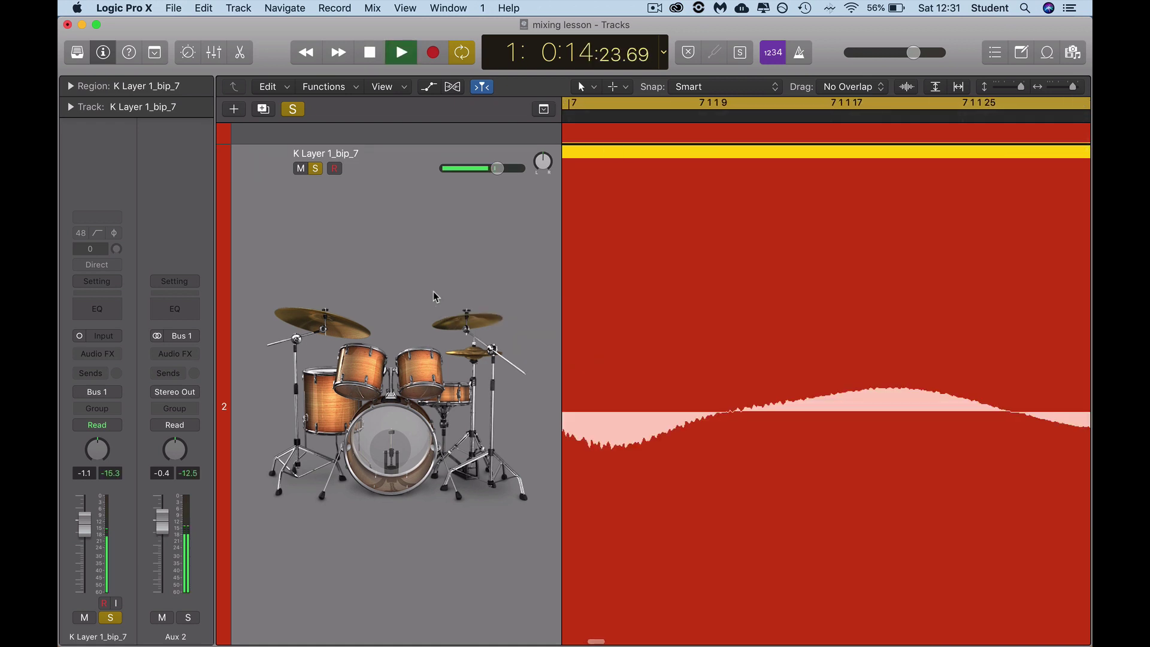
pyautogui.press('space')
# Load the mono Waves InPhase LT plug-in below Channel EQ on the K Layer 1_bip_7 channel strip.
pyautogui.scroll(-1, 436, 297)
pyautogui.scroll(10, 436, 297)
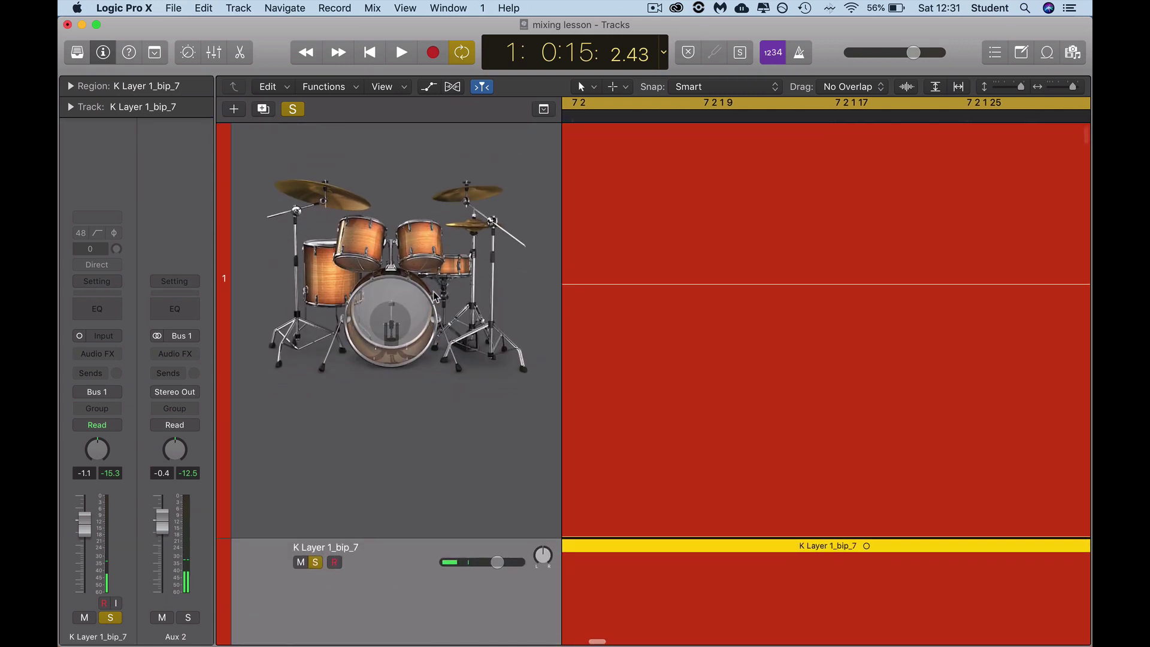
pyautogui.scroll(-1, 436, 296)
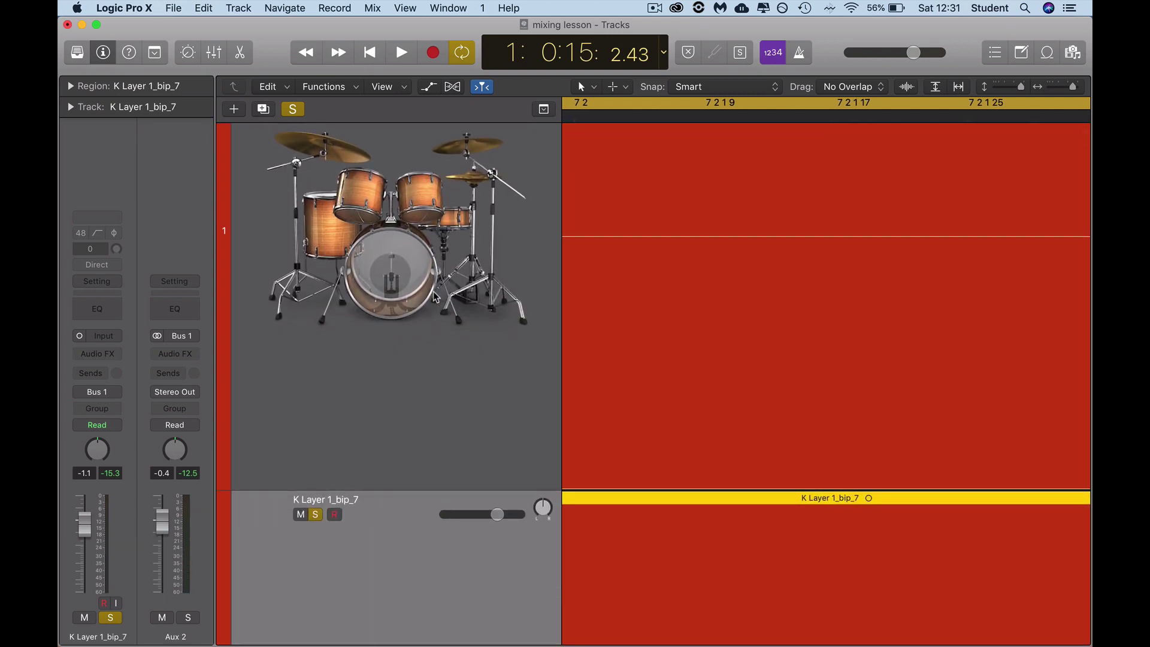
pyautogui.scroll(8, 436, 296)
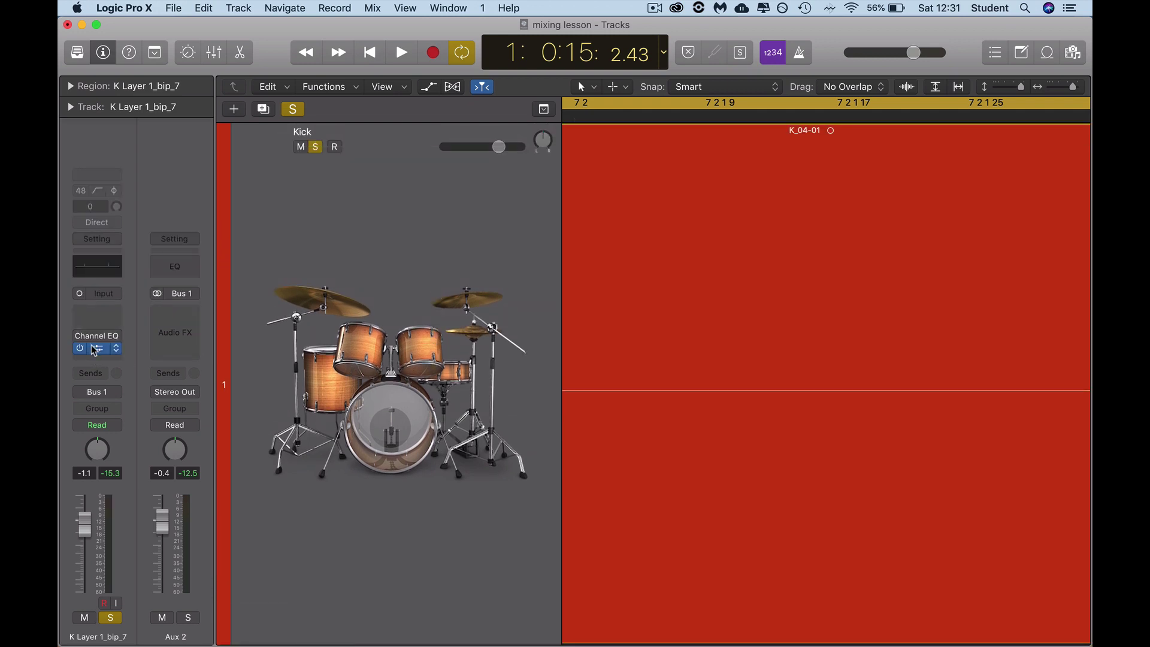
pyautogui.click(115, 350)
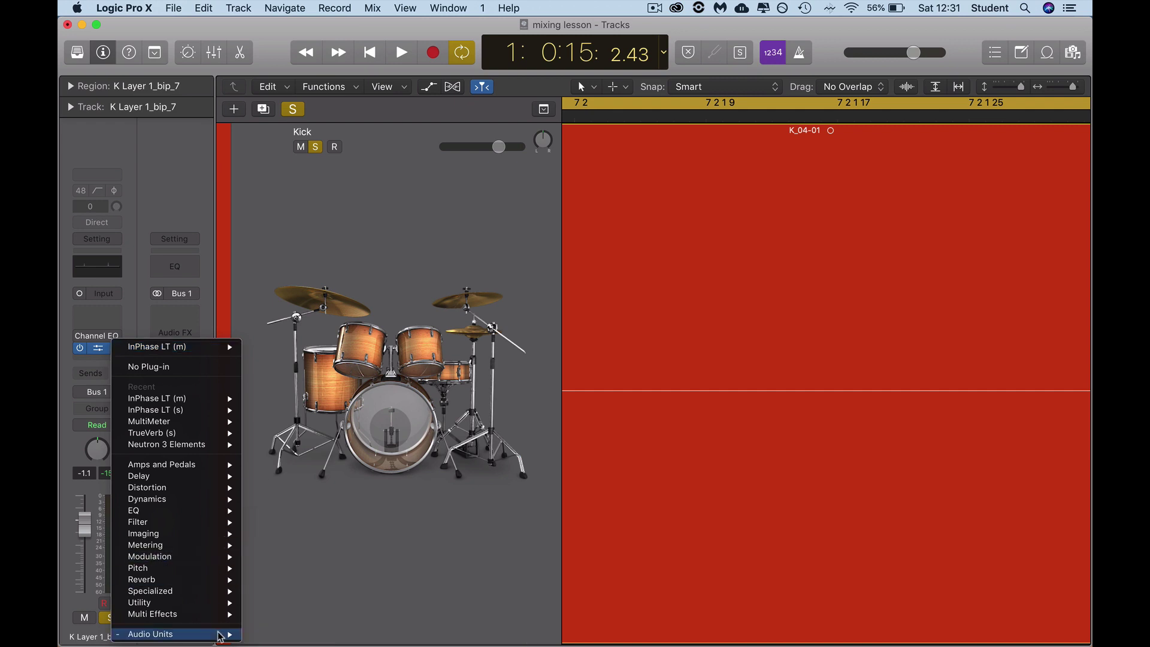
pyautogui.moveTo(222, 635)
pyautogui.moveTo(280, 636)
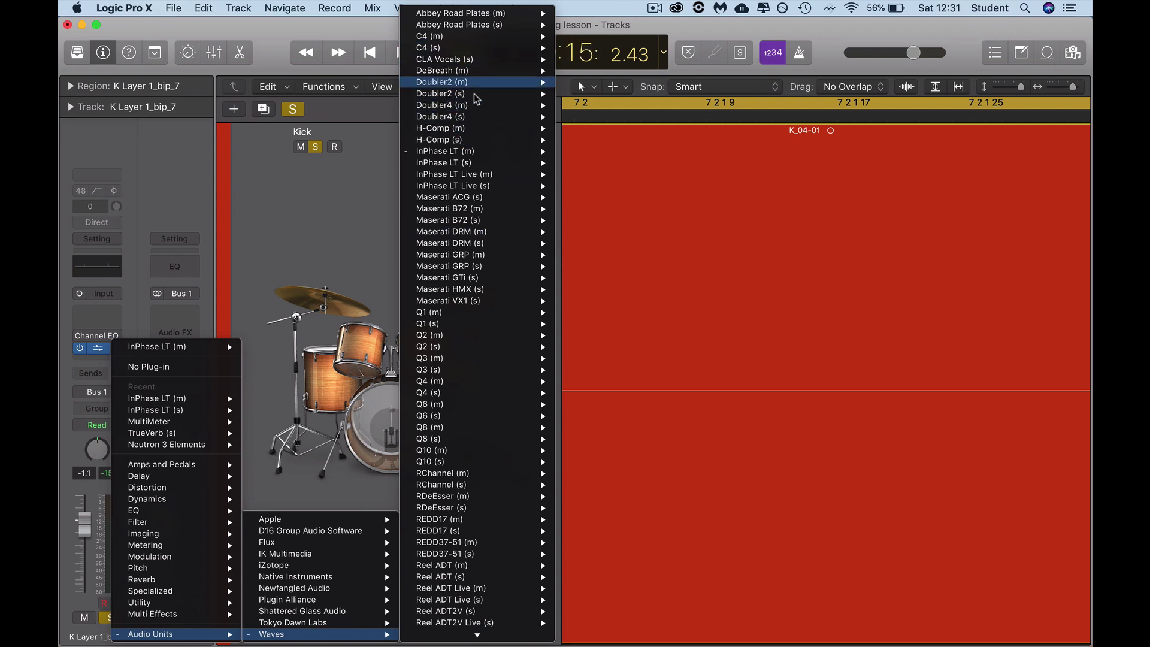
pyautogui.moveTo(468, 168)
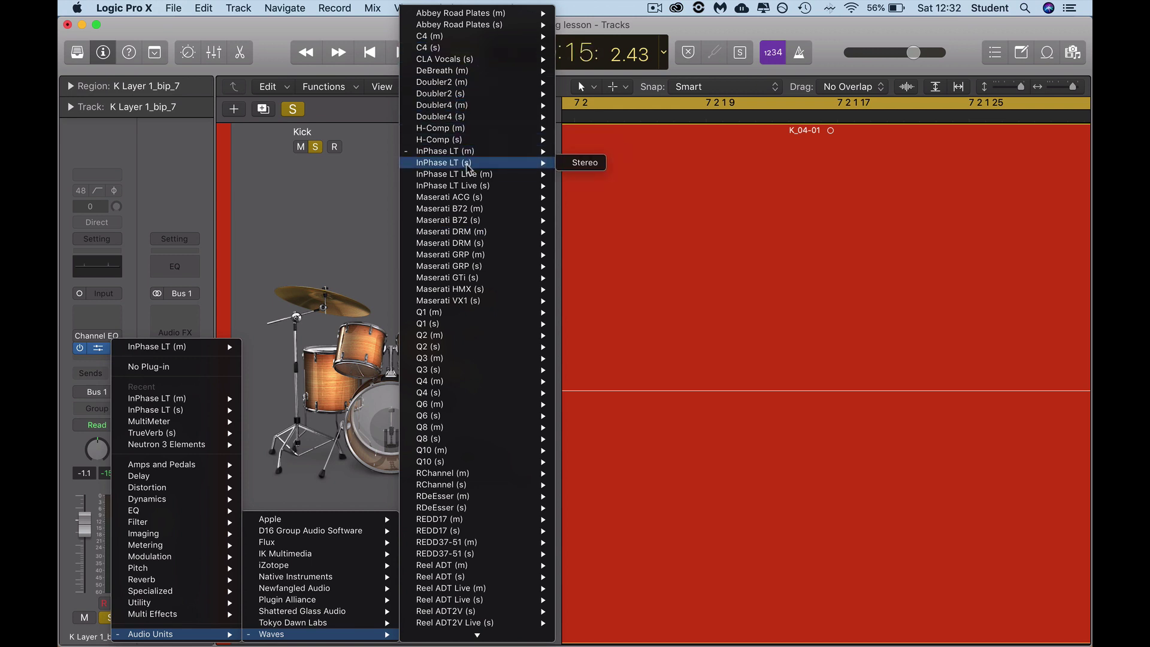
pyautogui.click(581, 151)
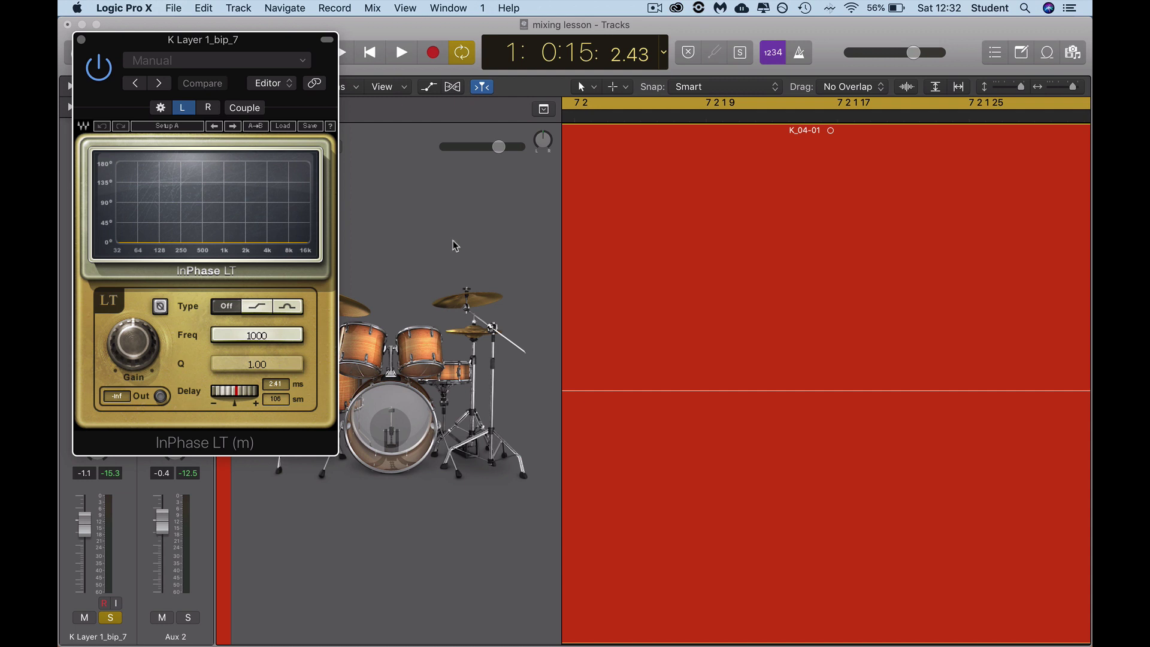
# Play both kick tracks and compare the sound with InPhase LT's phase inversion switched on and off.
pyautogui.press('space')
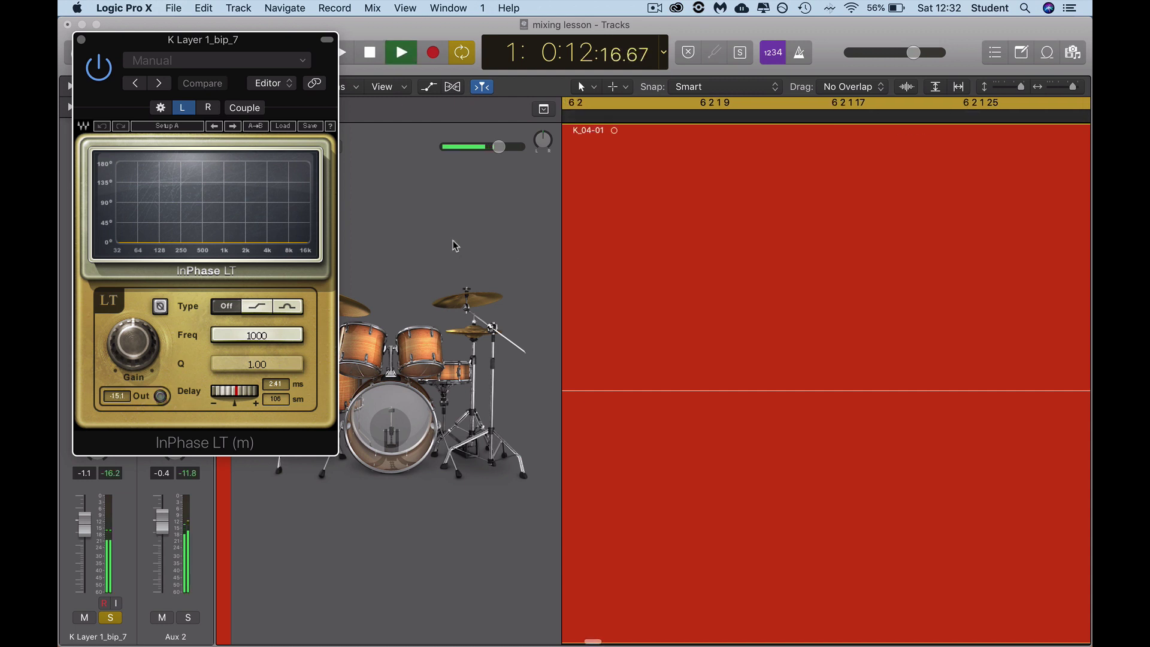
pyautogui.click(160, 307)
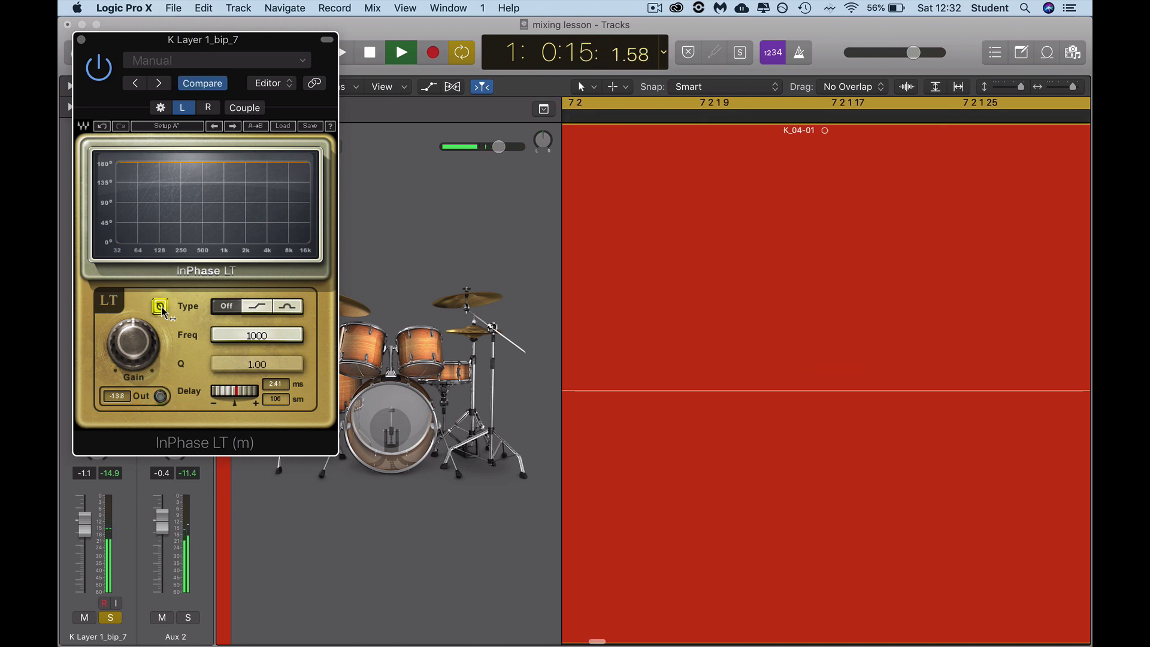
pyautogui.click(160, 307)
pyautogui.click(160, 306)
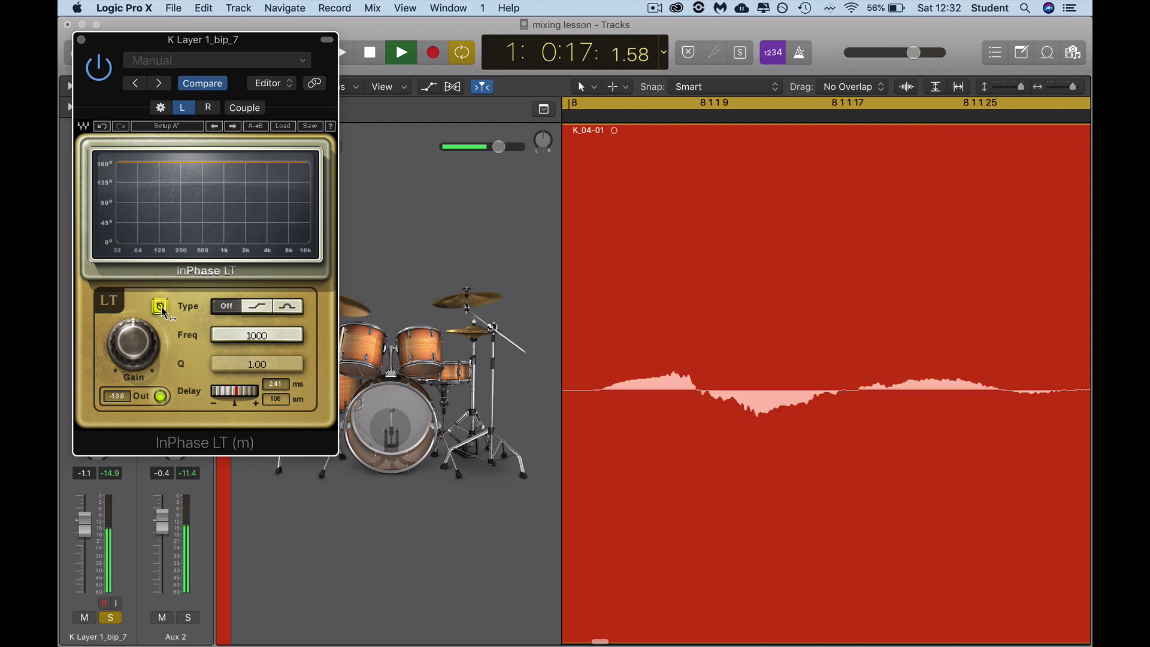
pyautogui.click(159, 307)
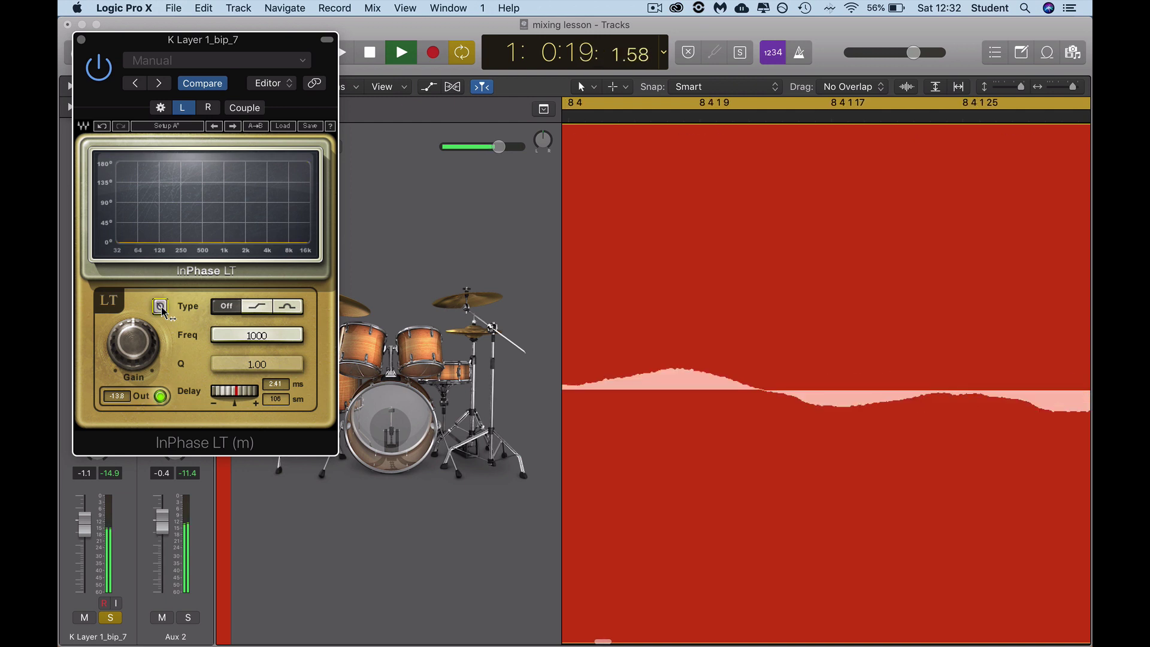
# Sweep the InPhase LT delay by ear, reset it to 0.00 ms, and move the plug-in window clear of the channel strips.
pyautogui.moveTo(248, 392); pyautogui.dragTo(238, 393)
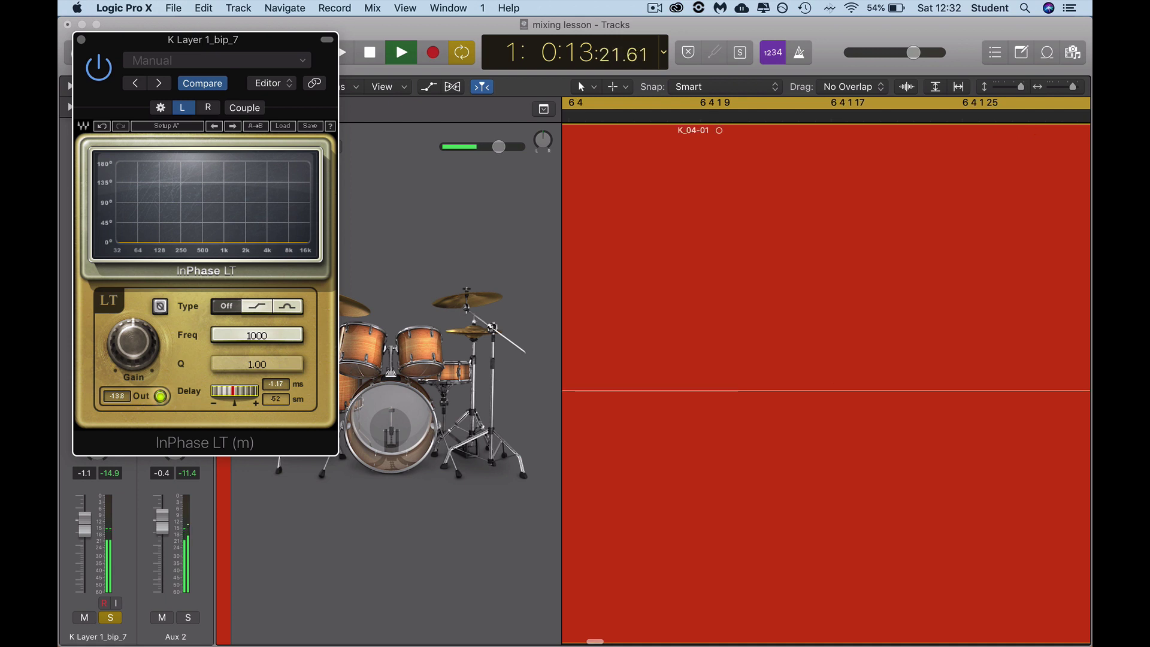
pyautogui.moveTo(233, 391); pyautogui.dragTo(236, 393)
pyautogui.keyDown('alt'); pyautogui.click(235, 394); pyautogui.keyUp('alt')
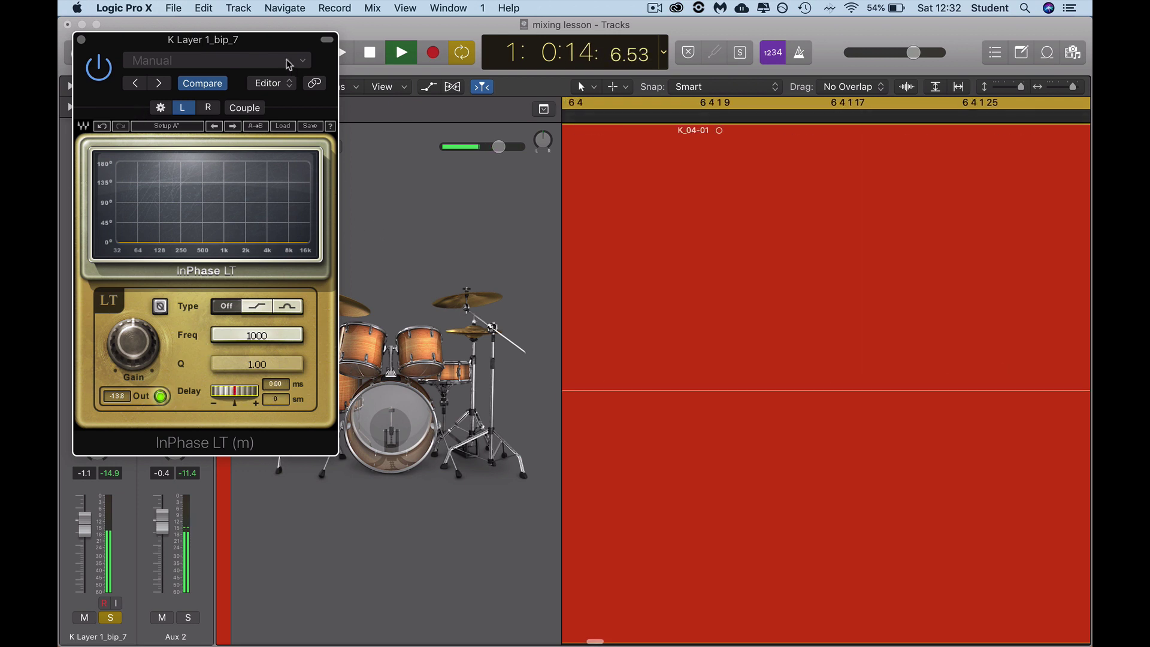
pyautogui.moveTo(275, 42); pyautogui.dragTo(598, 45)
pyautogui.press('space')
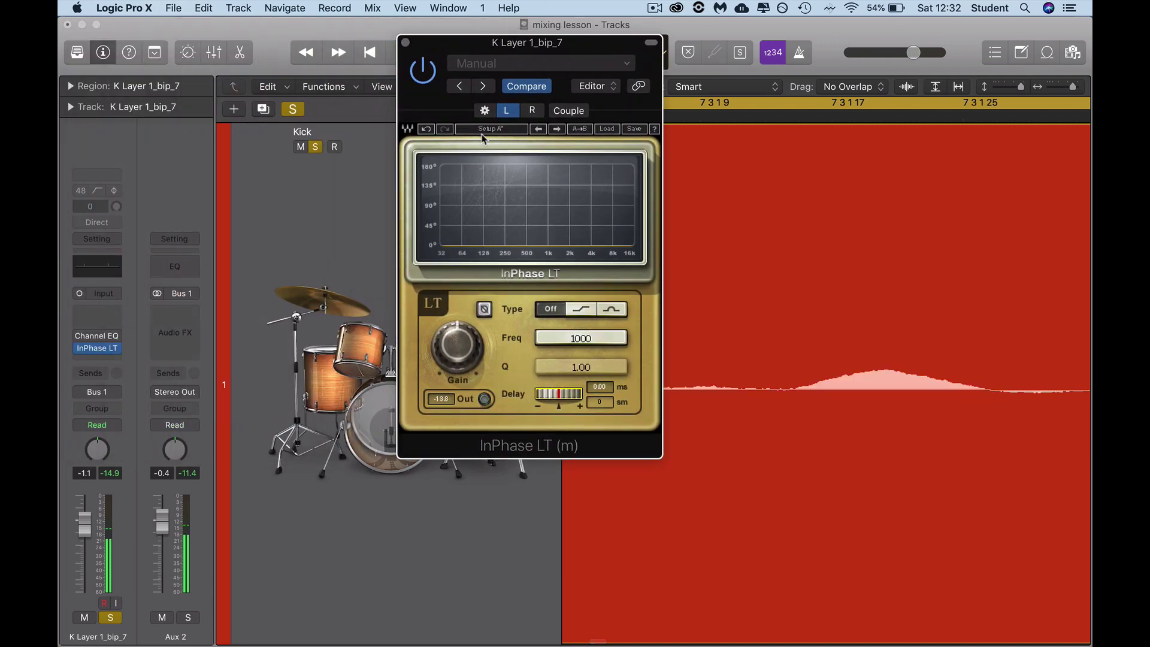
# Place the playhead at the start of bar 6 and examine the first Kick hit's waveform.
pyautogui.press('super+Left')
pyautogui.press('super+Left')
pyautogui.press('super+Left')
pyautogui.press('super+Left')
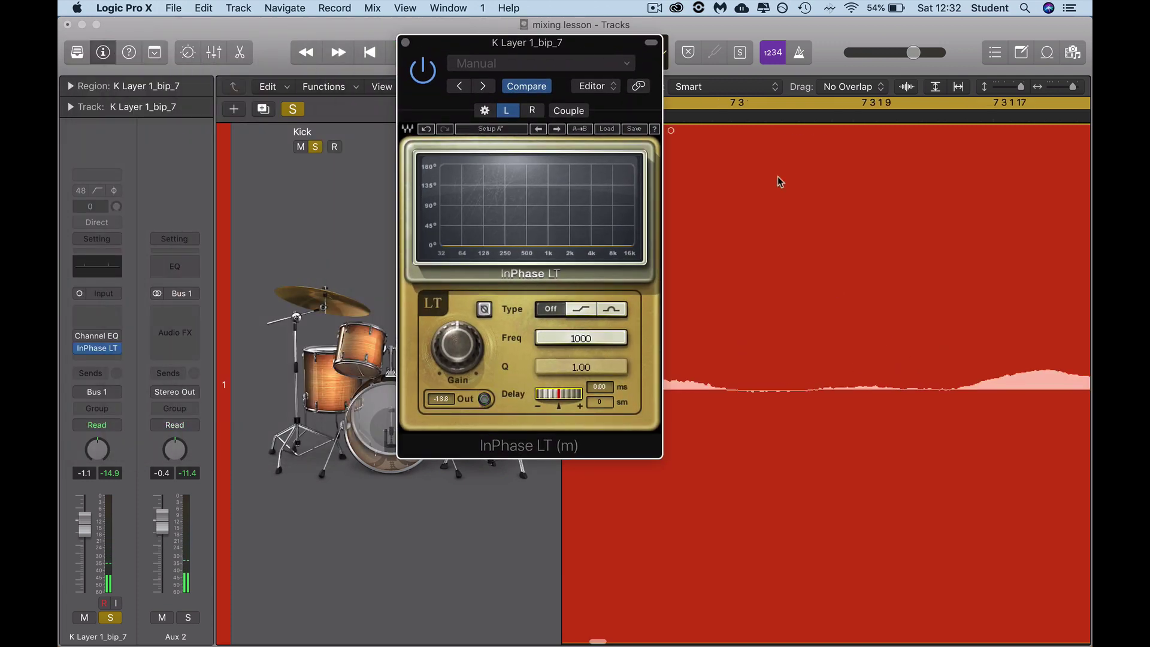
pyautogui.hscroll(-10, 776, 179)
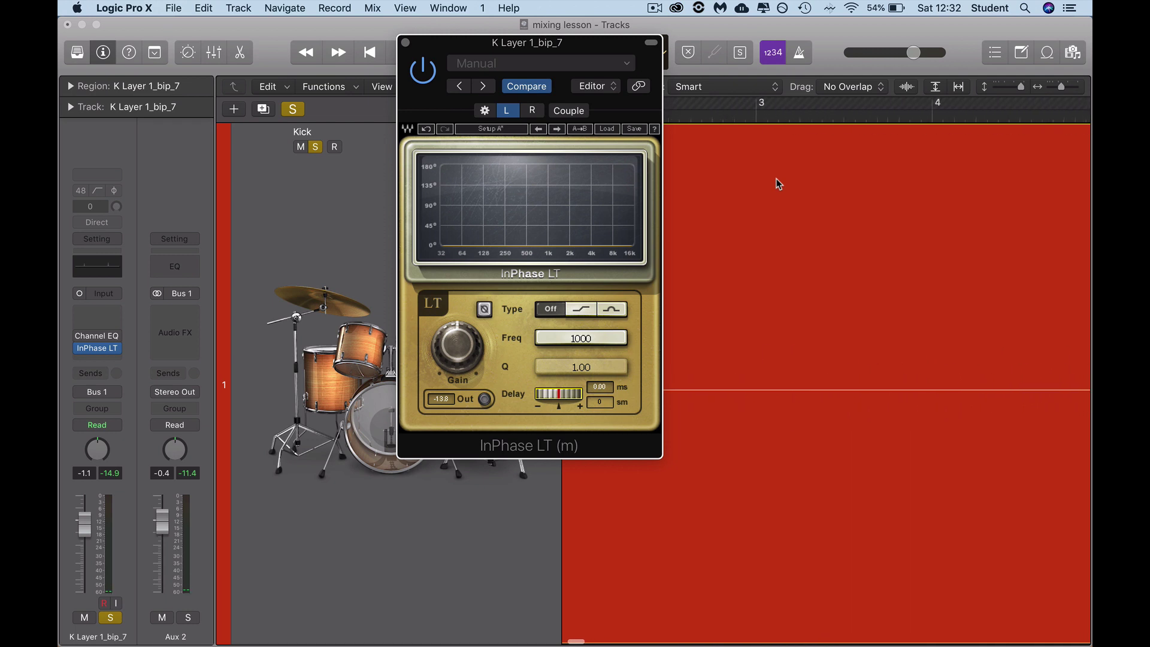
pyautogui.click(857, 117)
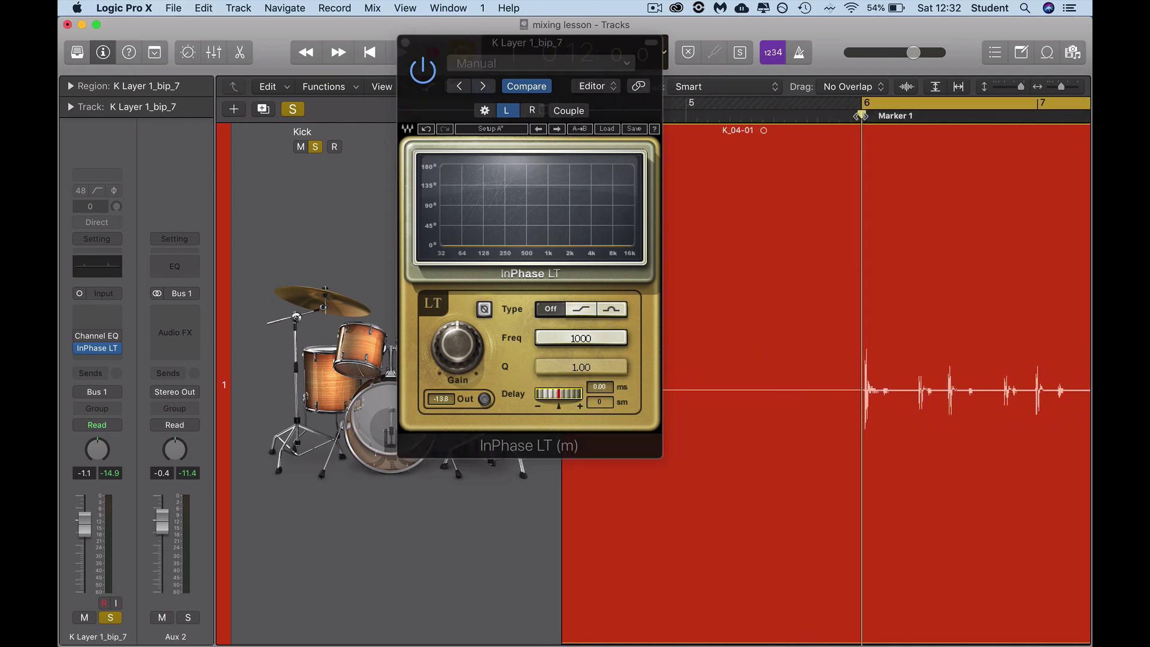
pyautogui.press('super+Right')
pyautogui.press('super+Right')
pyautogui.press('super+Right')
pyautogui.press('super+Right')
pyautogui.press('super+Right')
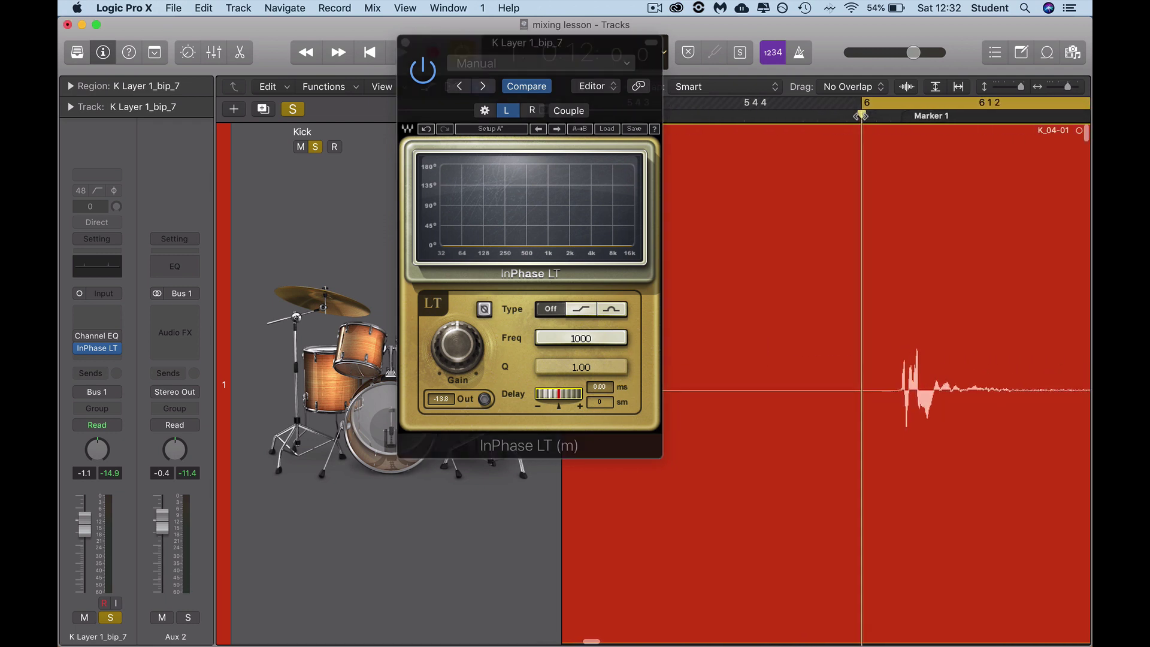
pyautogui.press('super+Right')
pyautogui.press('super+Right')
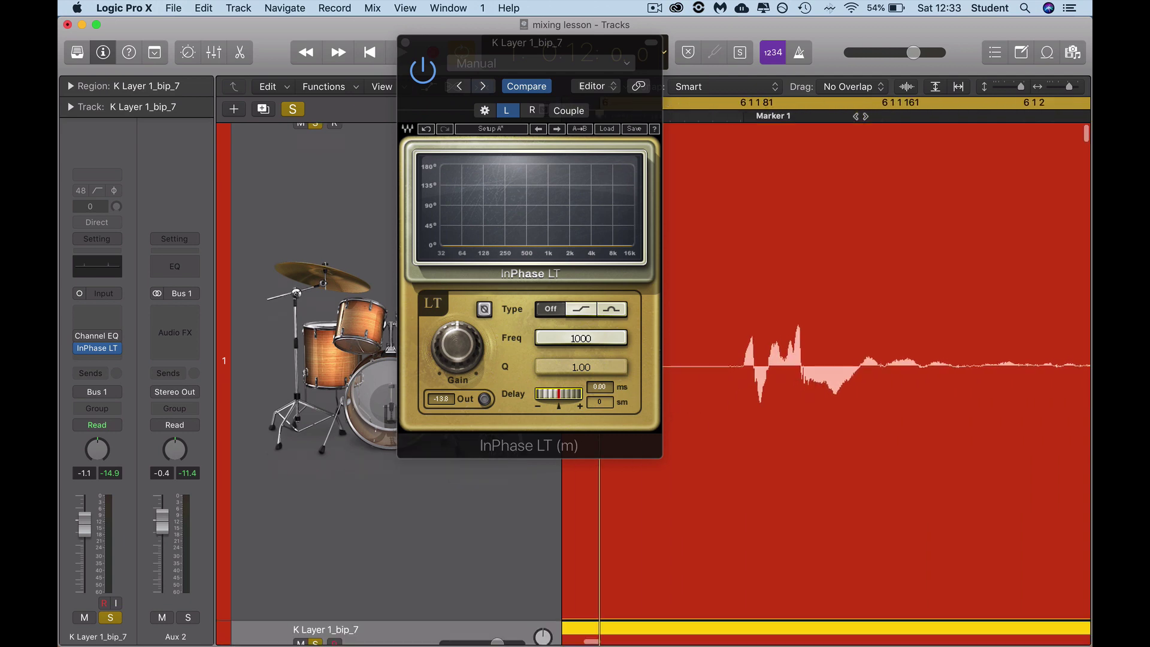
# Place the playhead on the Kick's zero crossing just before 6 1 1 97 and compare the K Layer 1_bip_7 waveform there.
pyautogui.scroll(-5, 659, 384)
pyautogui.scroll(4, 659, 383)
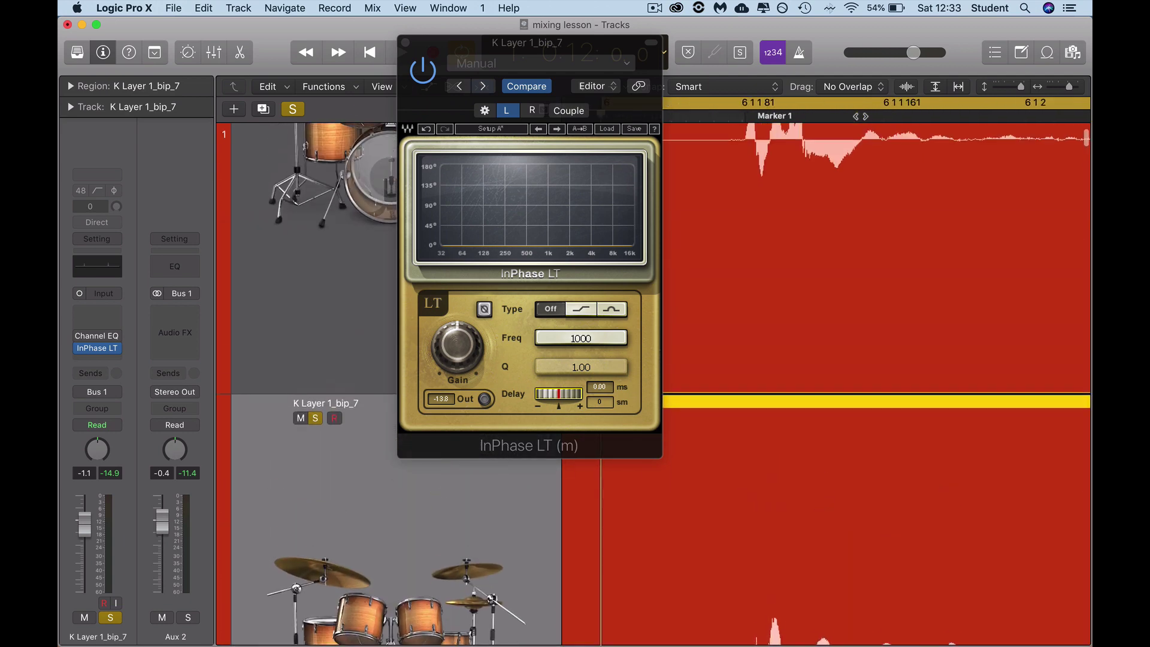
pyautogui.click(771, 116)
pyautogui.press('super+Right')
pyautogui.press('super+Right')
pyautogui.press('super+Right')
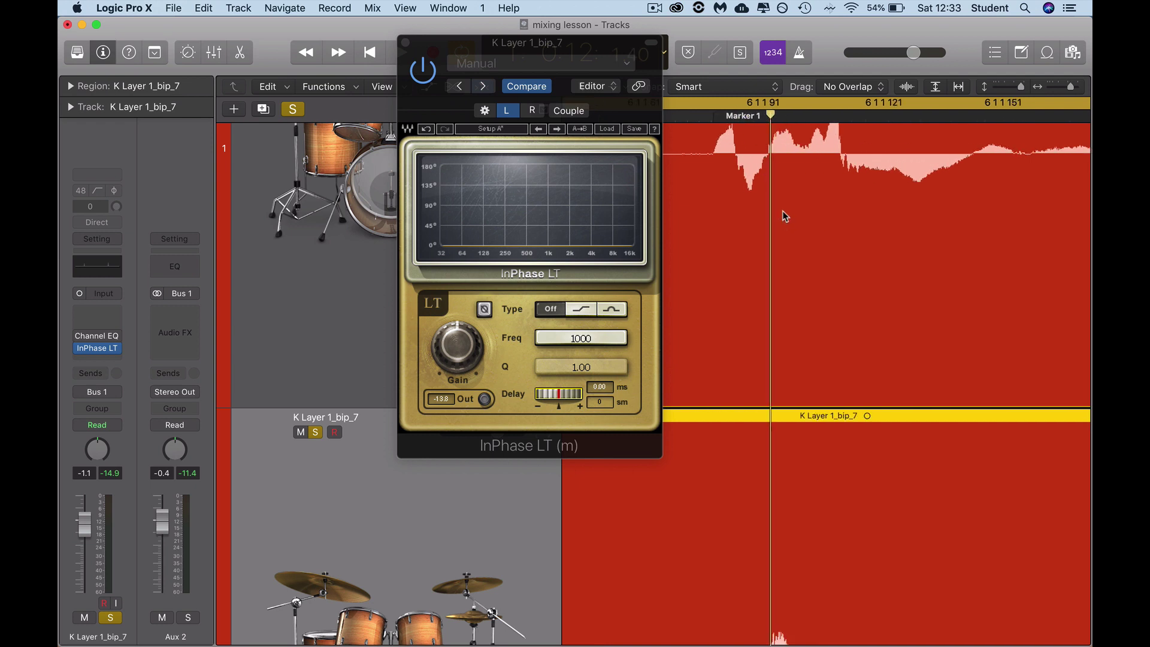
pyautogui.moveTo(771, 115); pyautogui.dragTo(760, 115)
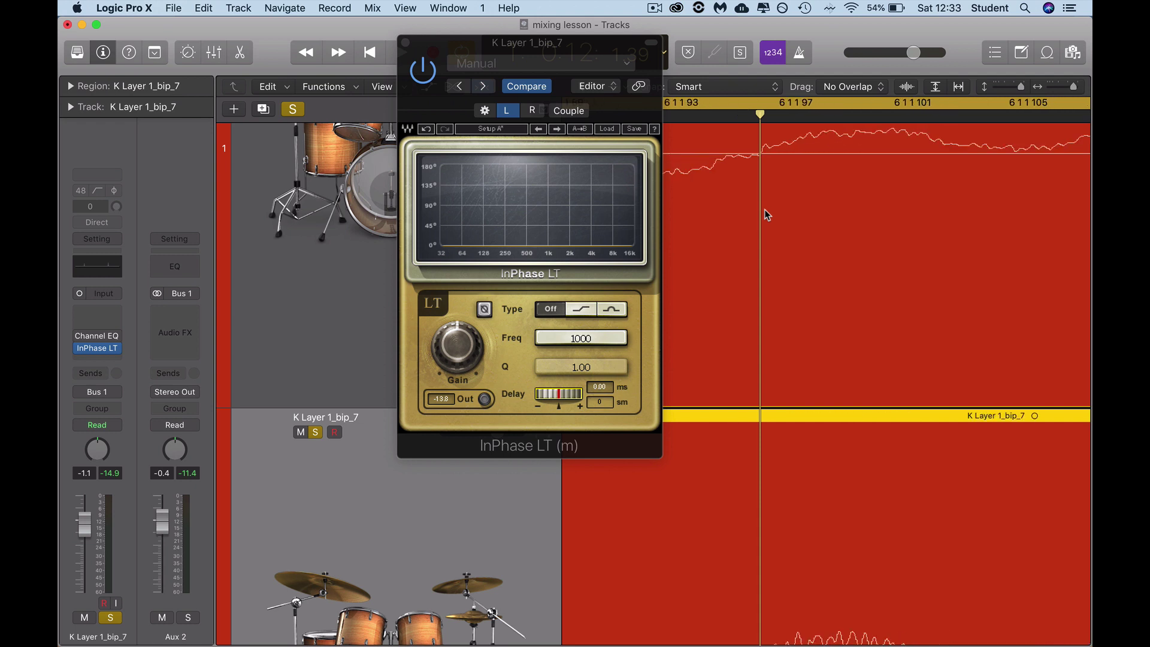
pyautogui.press('super+Right')
pyautogui.scroll(-3, 764, 210)
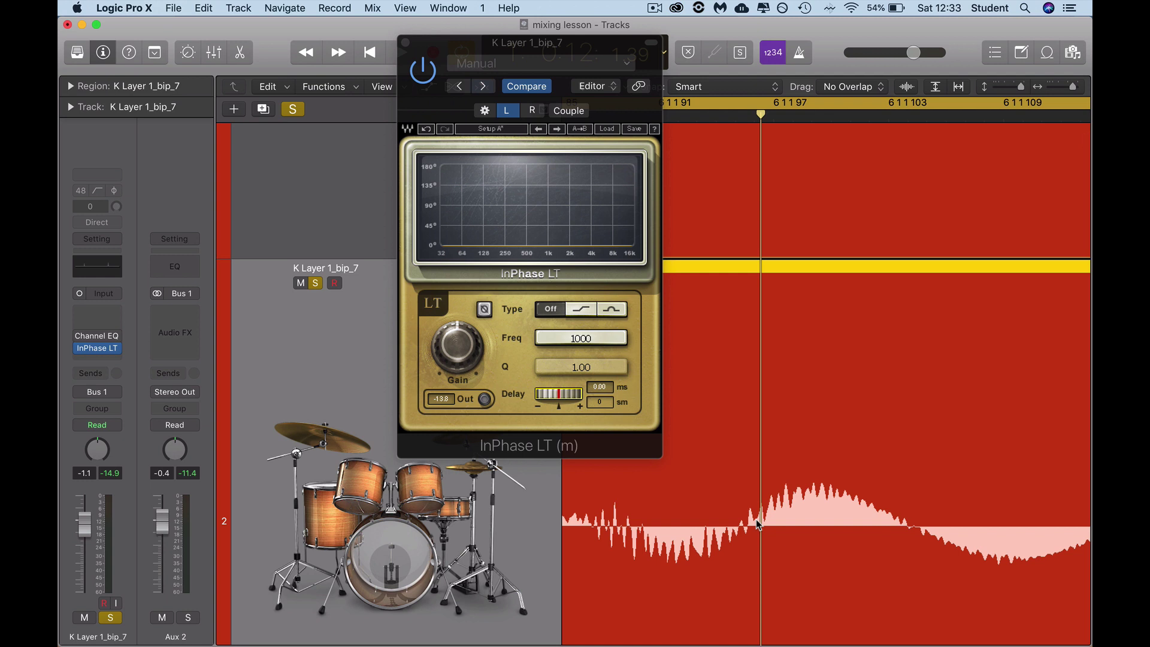
# Raise the InPhase LT delay on K Layer 1_bip_7 to 2.50 ms (110 samples) while both kicks play.
pyautogui.click(566, 398)
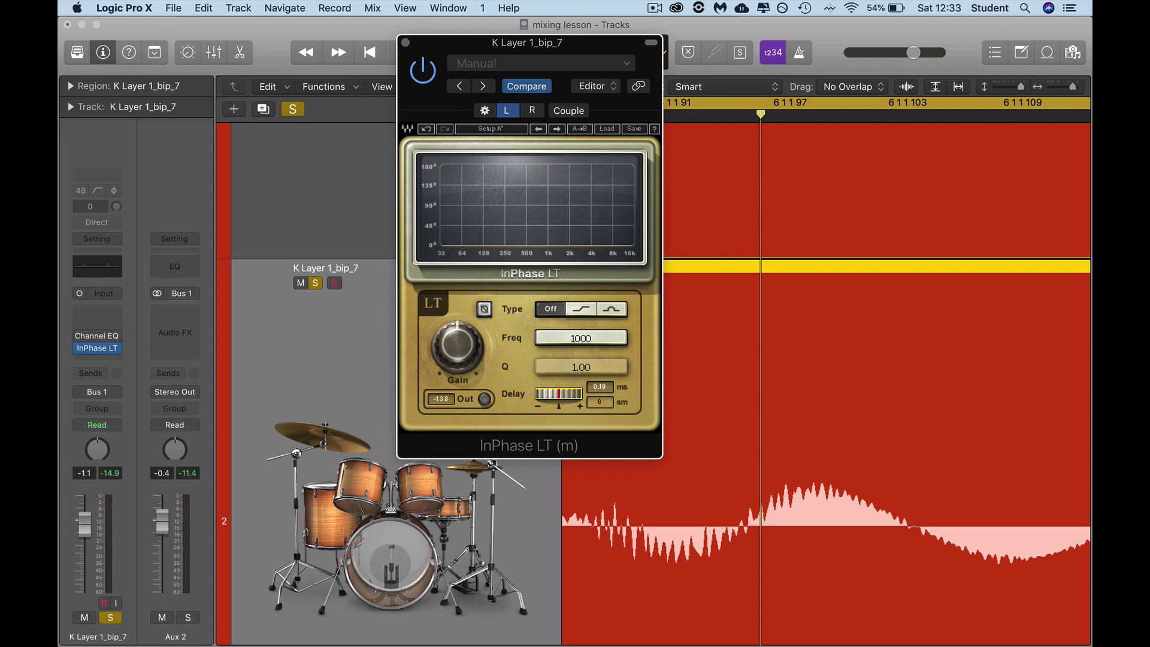
pyautogui.press('space')
pyautogui.moveTo(574, 392); pyautogui.dragTo(575, 378)
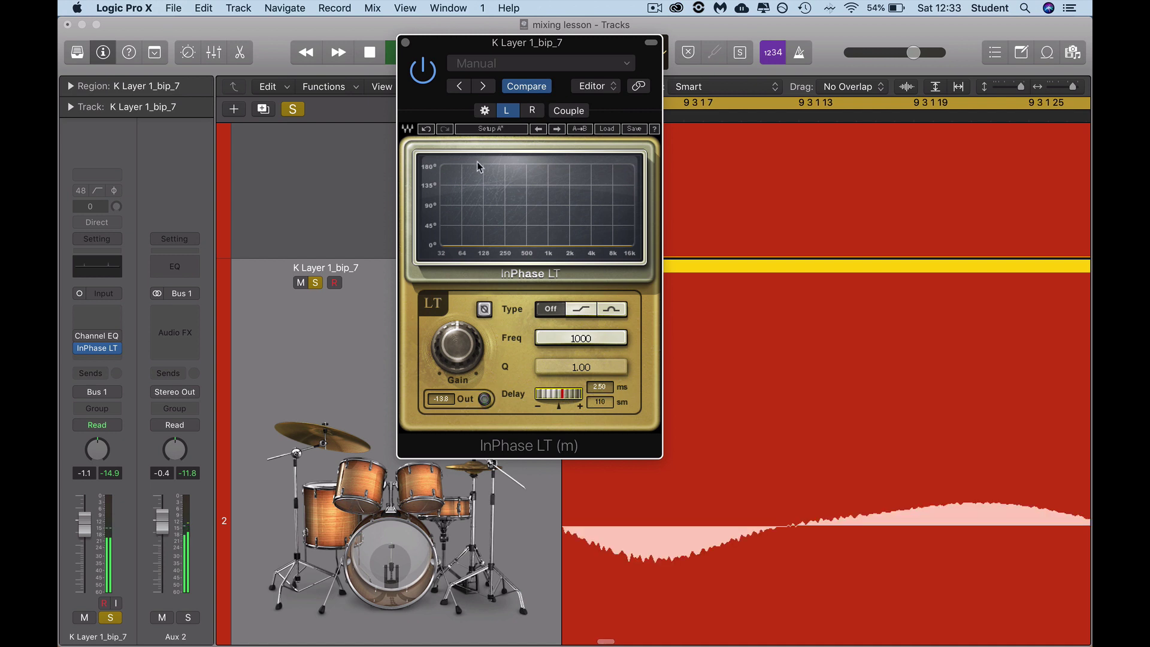
# Bypass and re-enable InPhase LT repeatedly to compare the kick sound with and without the 2.50 ms delay.
pyautogui.click(434, 71)
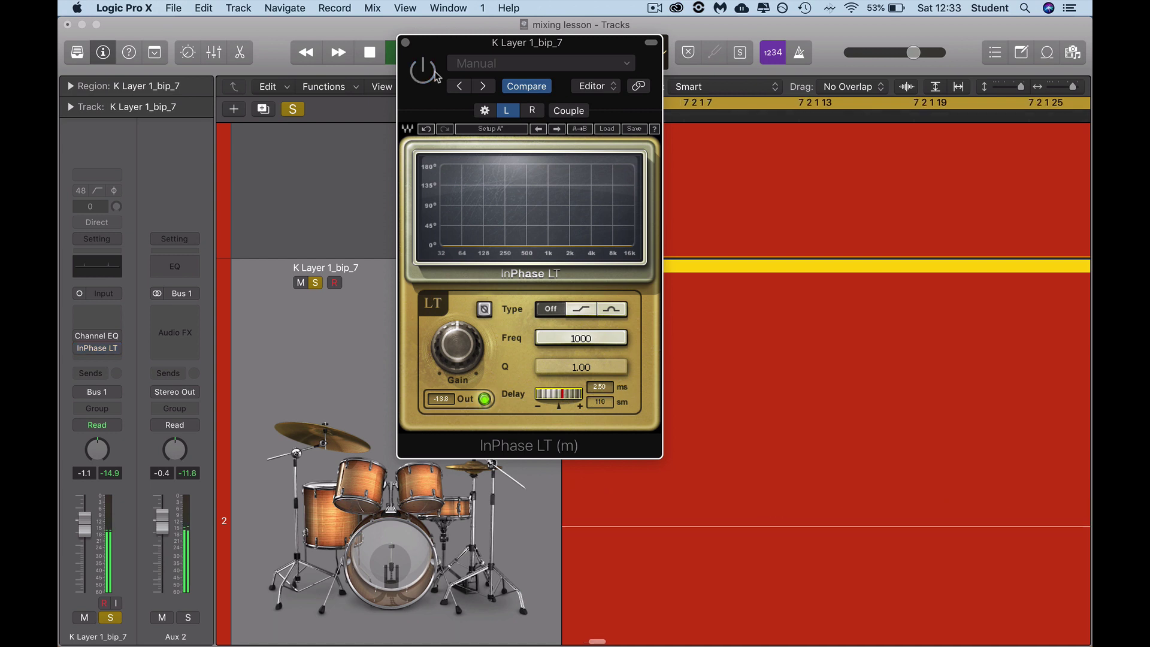
pyautogui.click(435, 72)
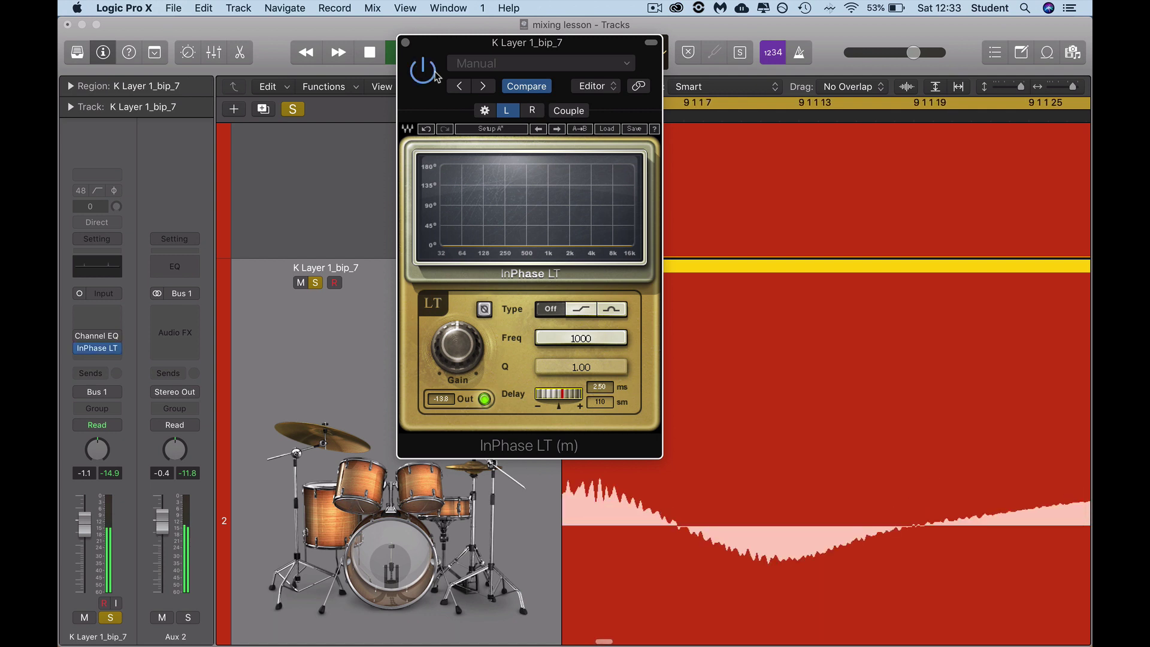
pyautogui.click(435, 72)
pyautogui.click(435, 72)
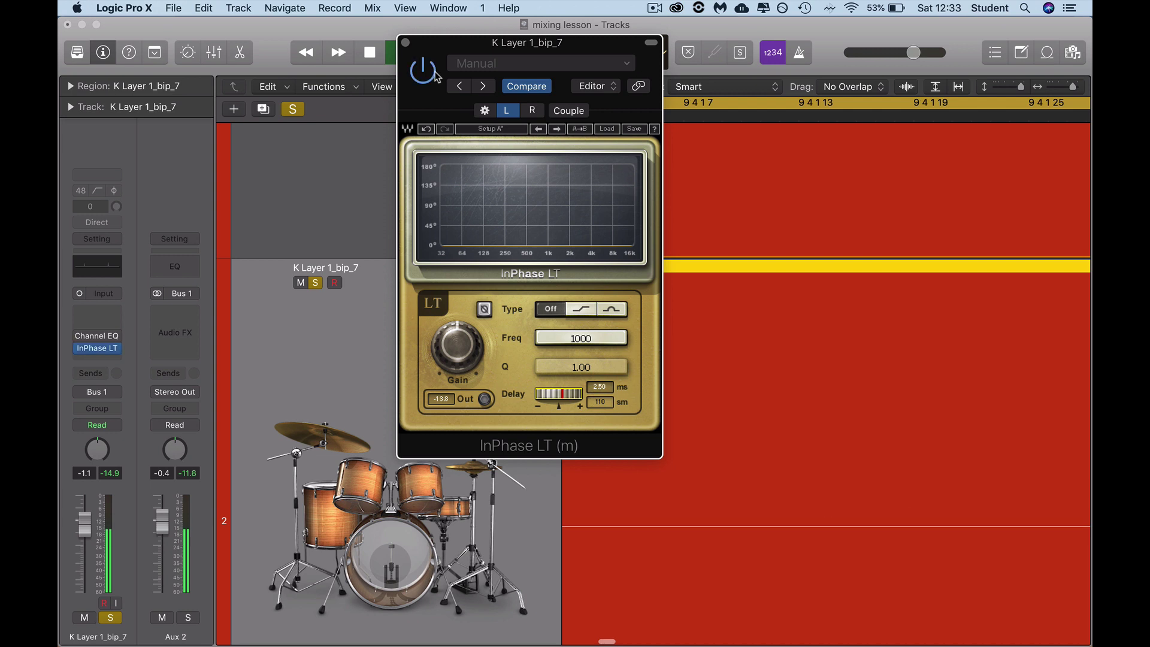
# Try an InPhase LT delay of 2.47 ms and compare it with the plug-in bypassed.
pyautogui.moveTo(554, 409); pyautogui.dragTo(554, 413)
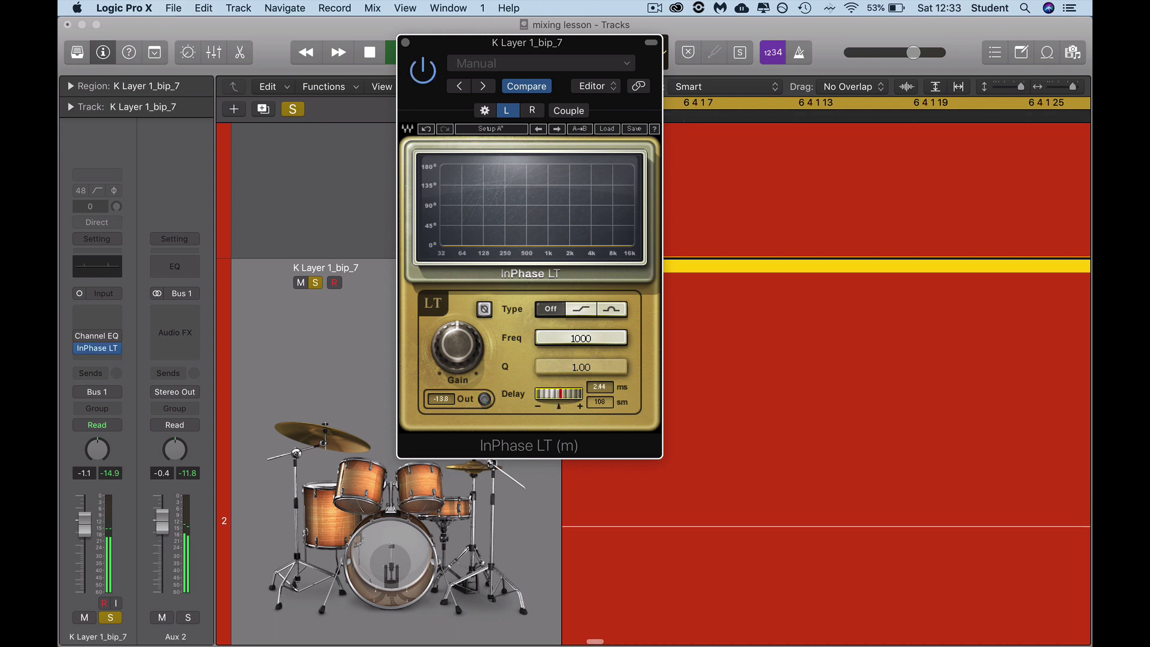
pyautogui.click(419, 77)
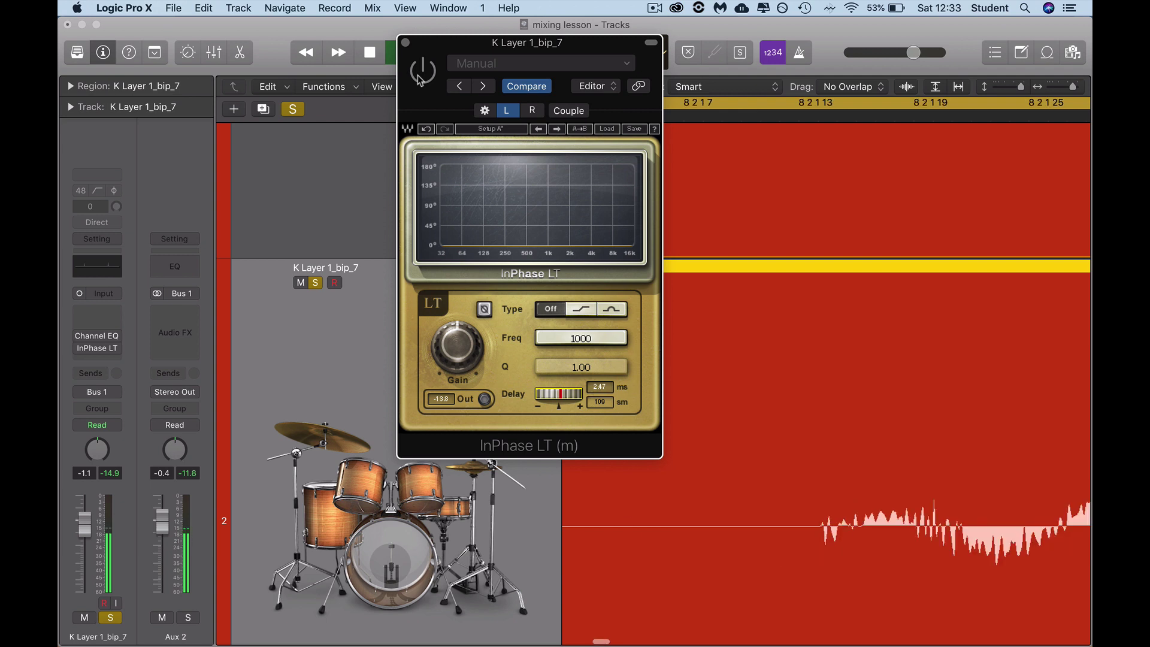
pyautogui.click(419, 77)
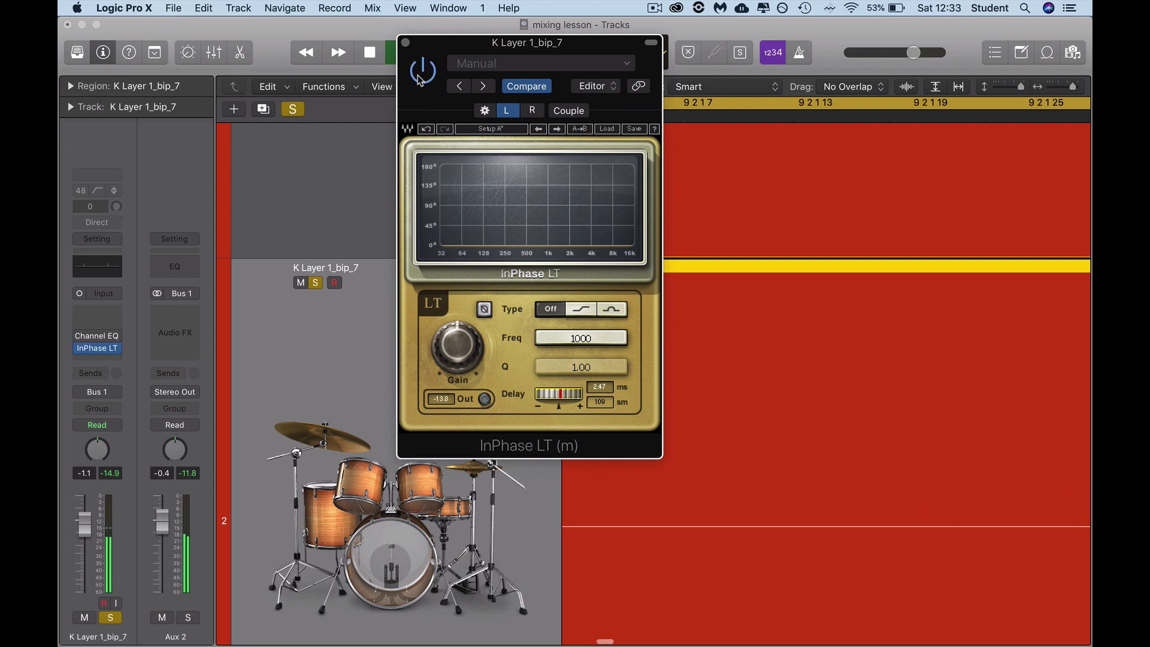
# Set the InPhase LT delay to 2.50 ms, compare it against bypass, and stop playback with the plug-in enabled.
pyautogui.moveTo(560, 396); pyautogui.dragTo(563, 396)
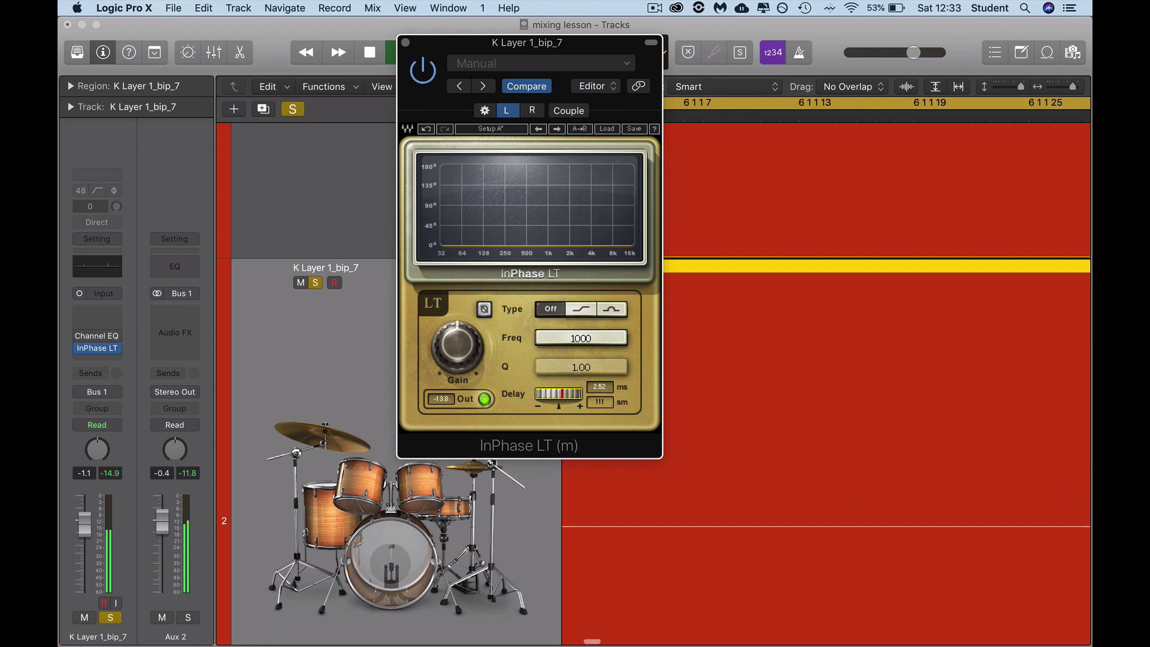
pyautogui.click(422, 76)
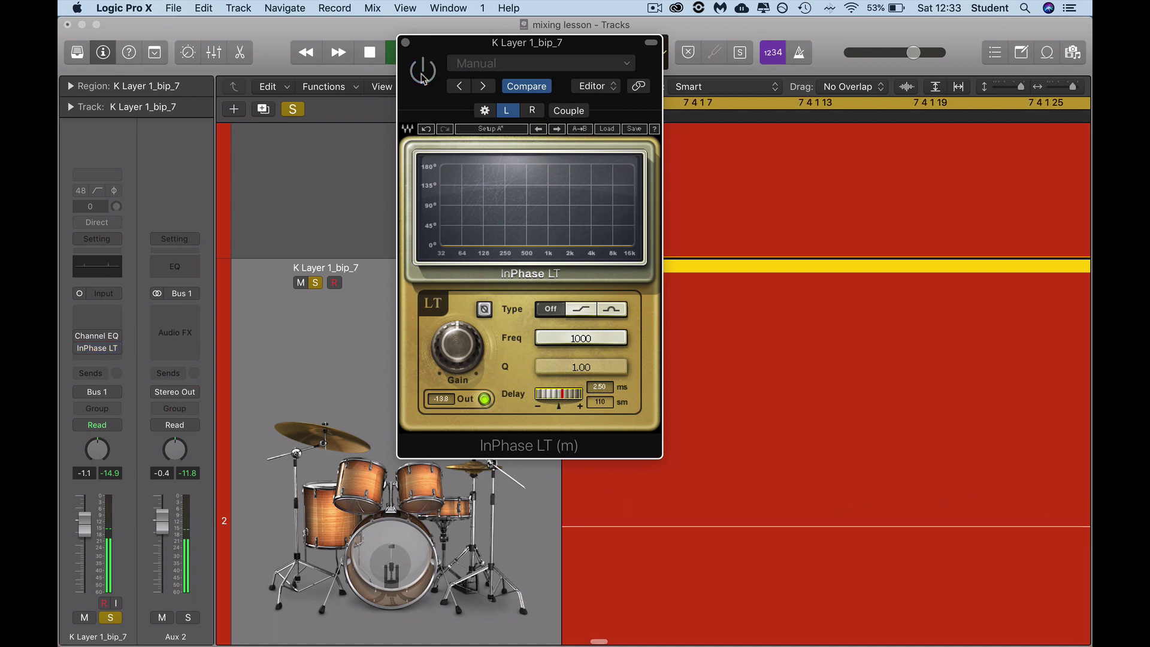
pyautogui.click(422, 75)
pyautogui.press('space')
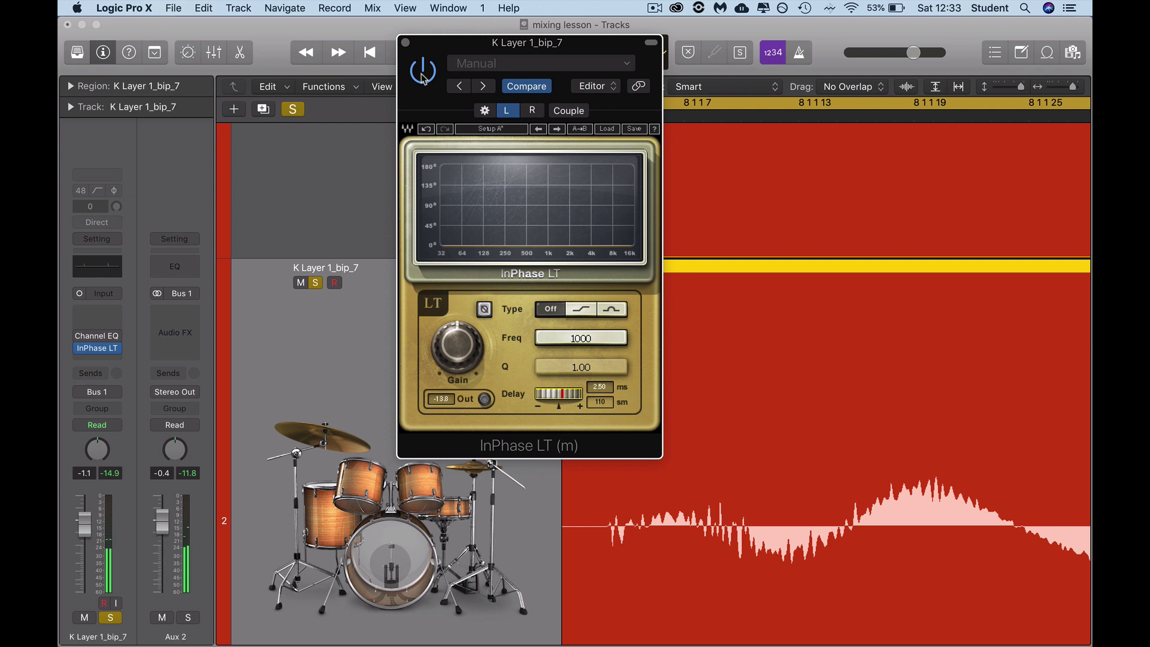